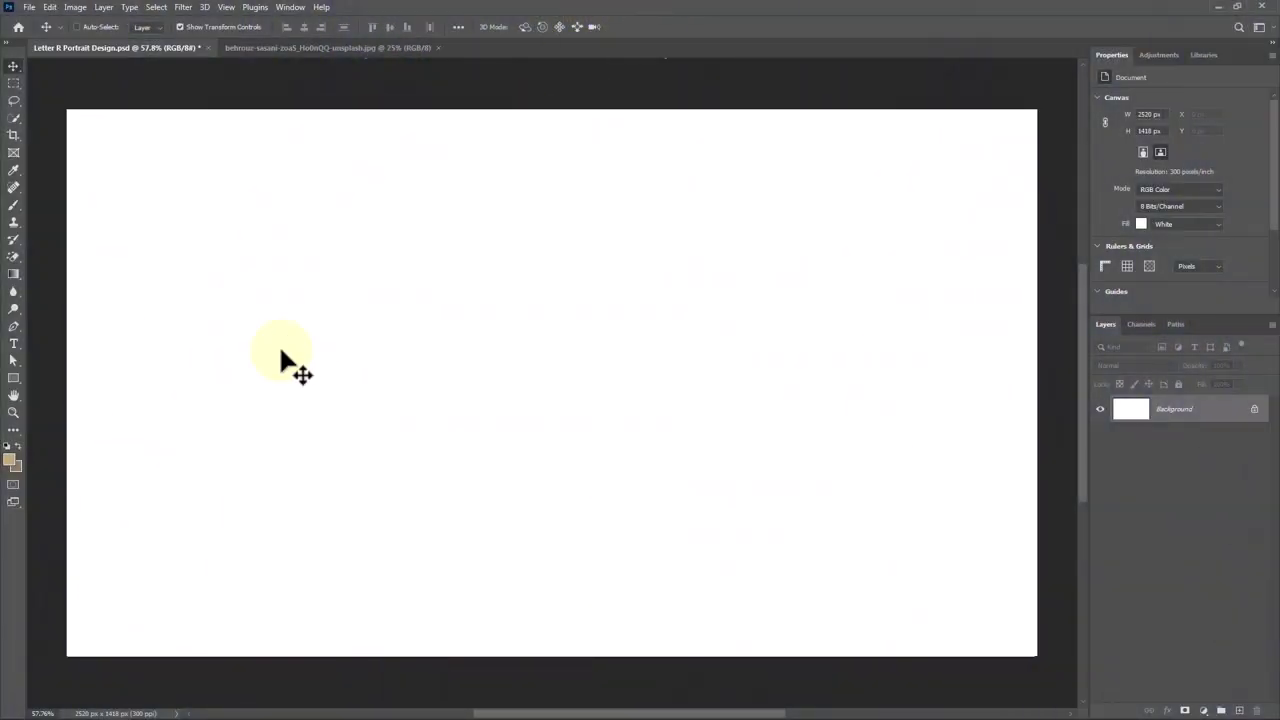
# Step: Choose the Type tool with Source Sans Variable Bold at 310 pt
pyautogui.click(14, 344)
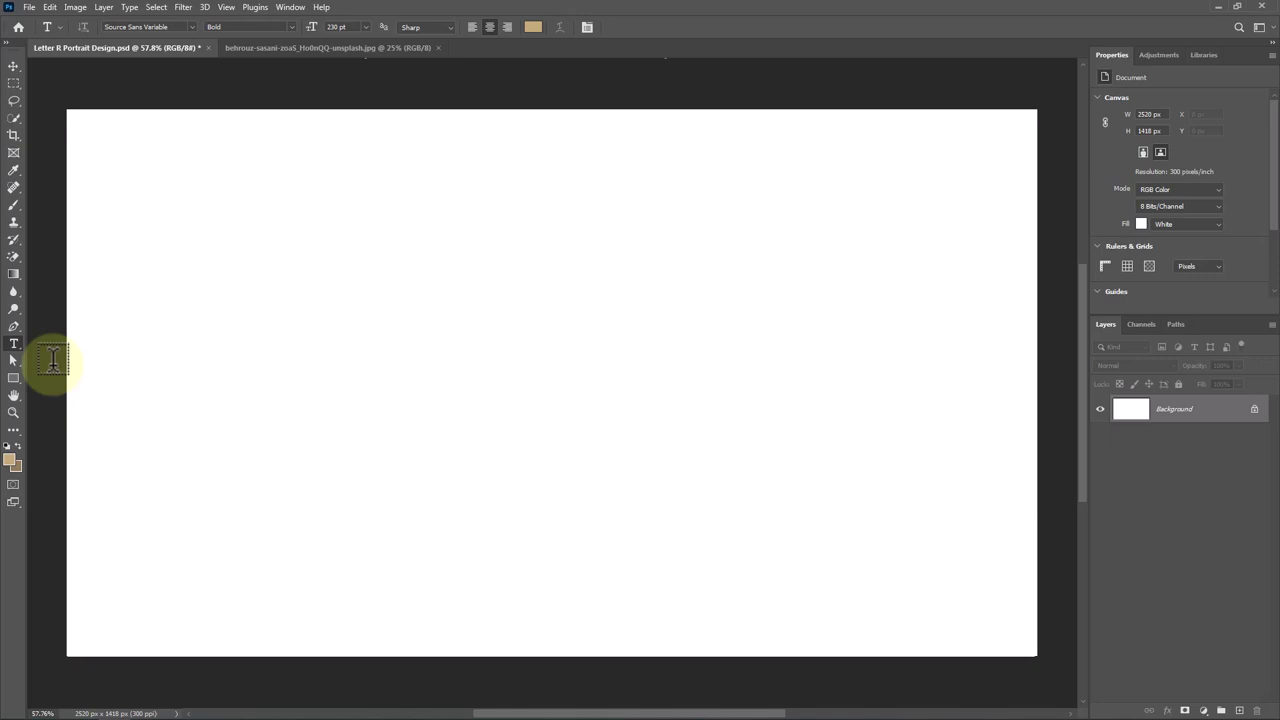
pyautogui.click(166, 27)
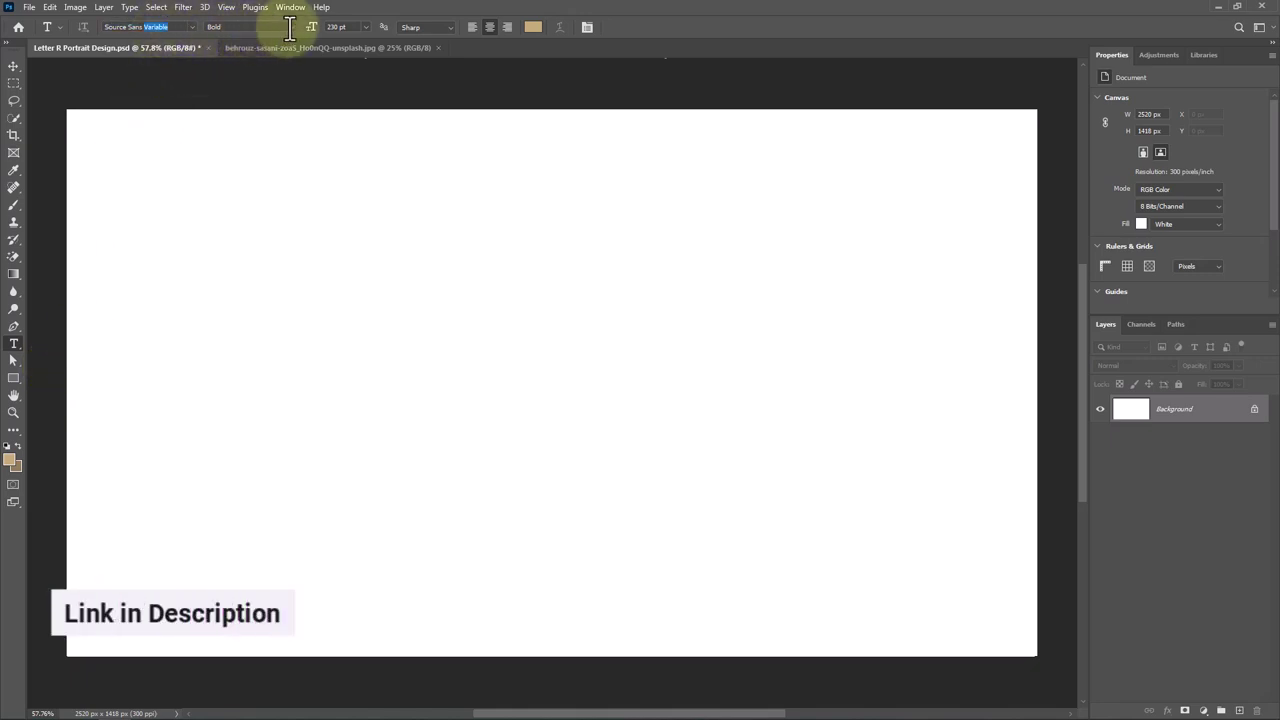
pyautogui.click(352, 27)
pyautogui.write('310')
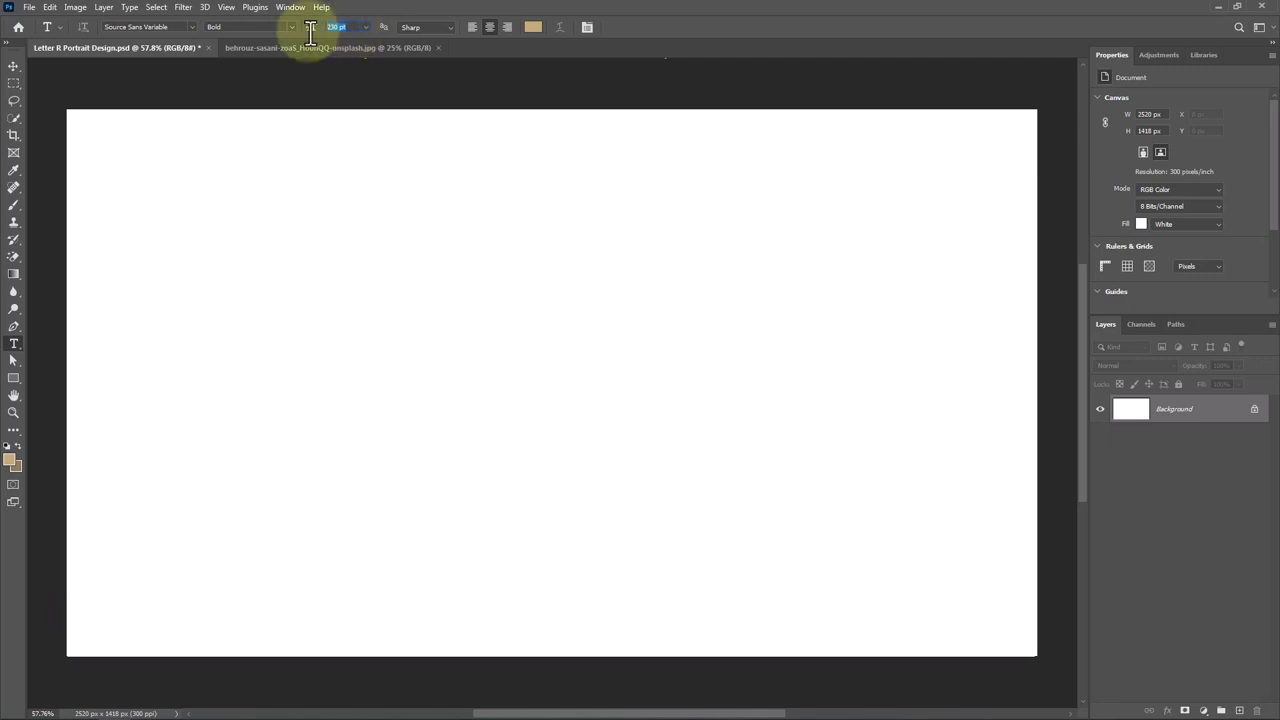
# Step: Set the text colour to the brown 967c59 sampled from the foreground swatch
pyautogui.click(531, 27)
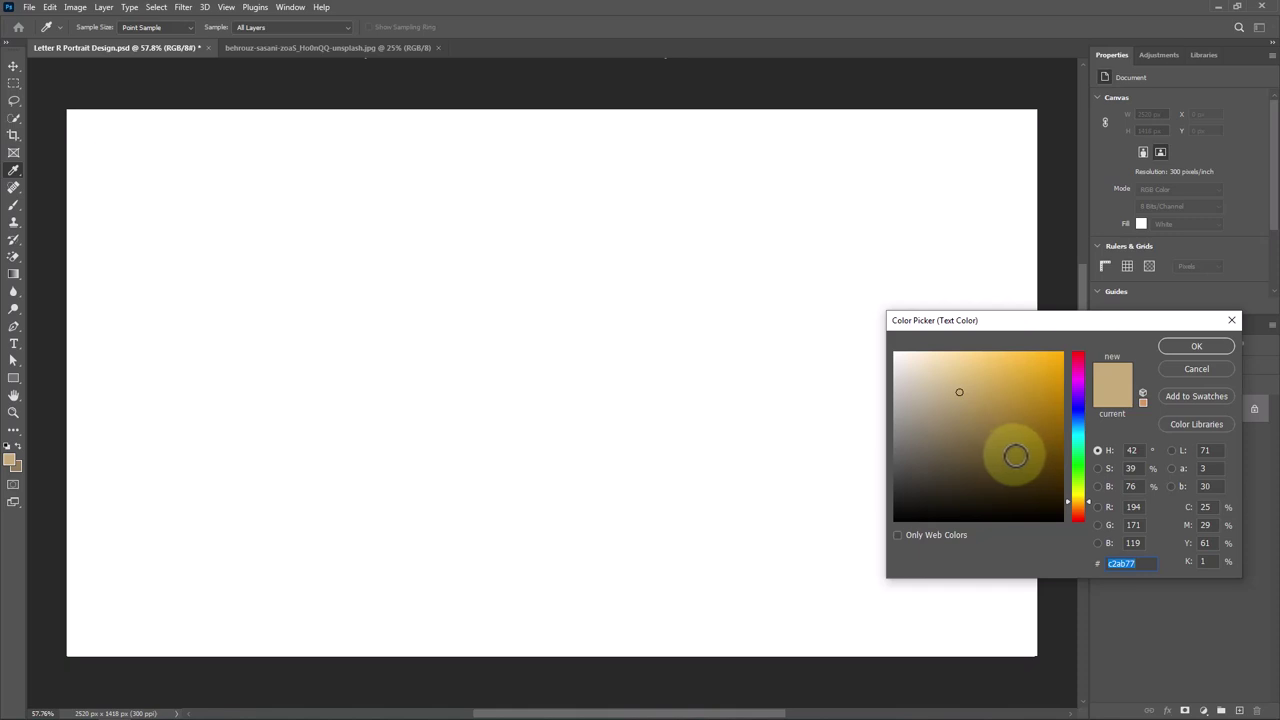
pyautogui.click(12, 457)
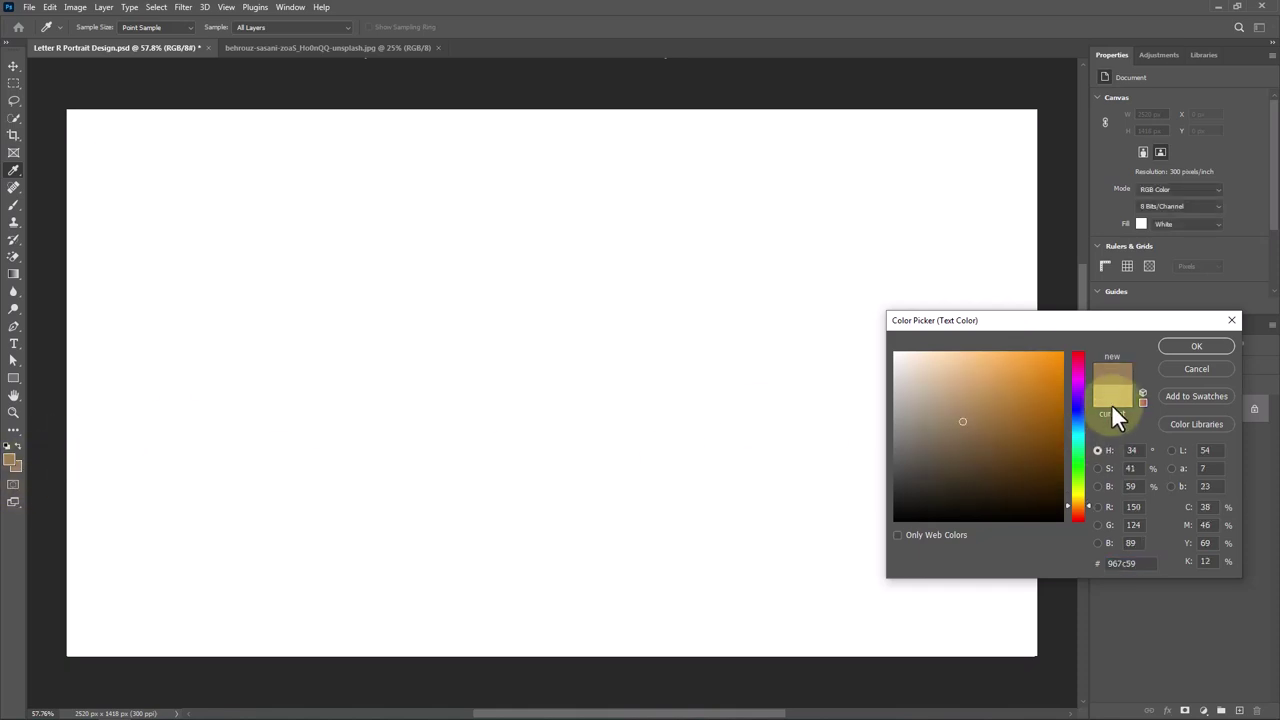
pyautogui.click(1135, 563)
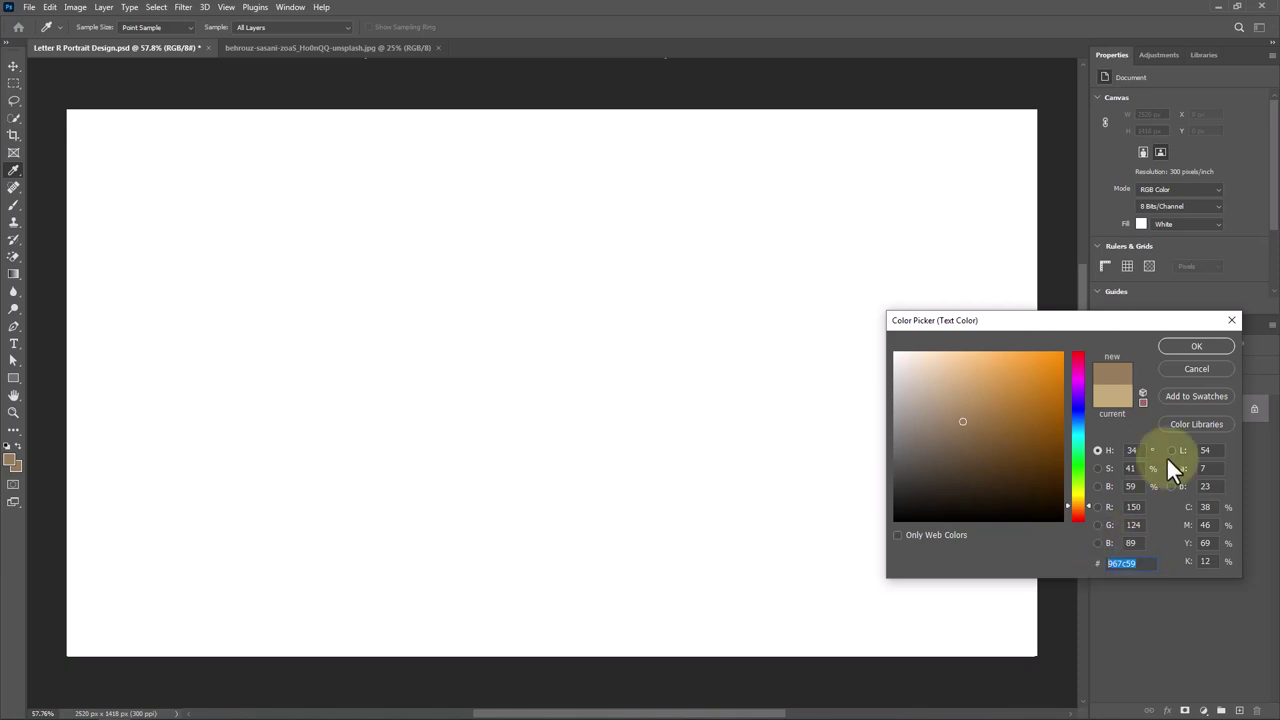
pyautogui.click(1211, 348)
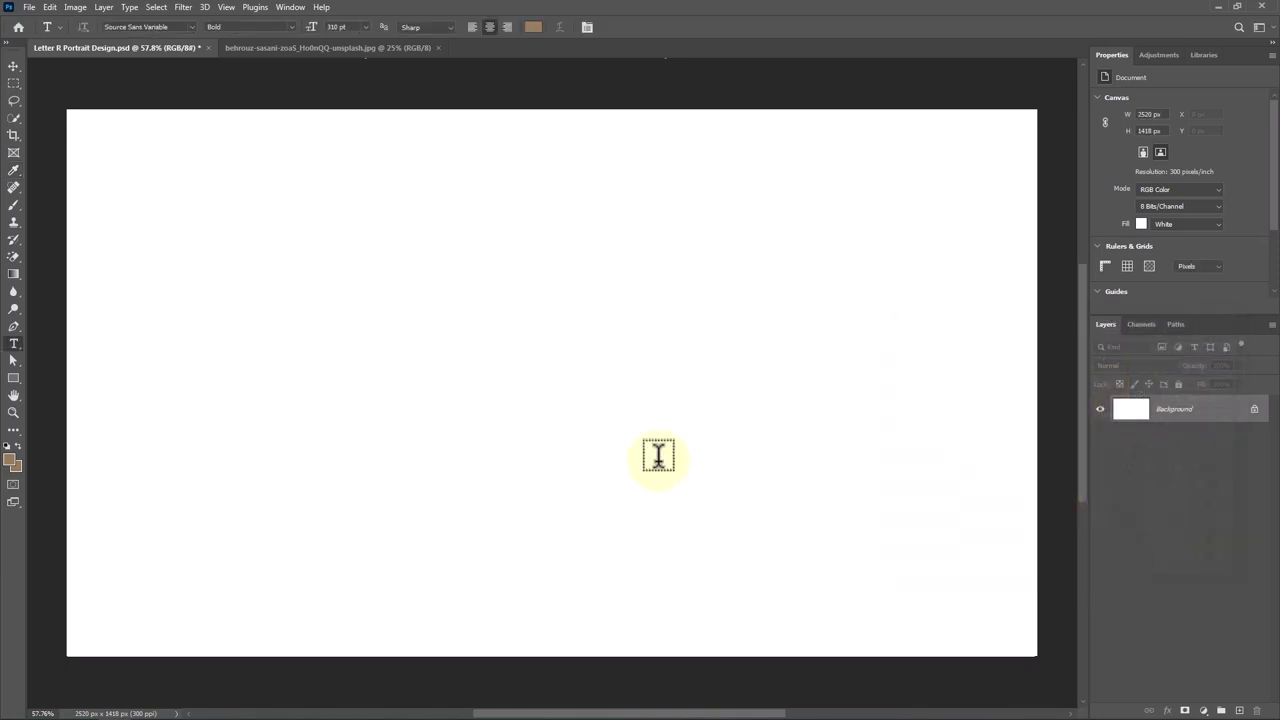
# Step: Type a letter 'R' on the canvas and commit it
pyautogui.click(333, 390)
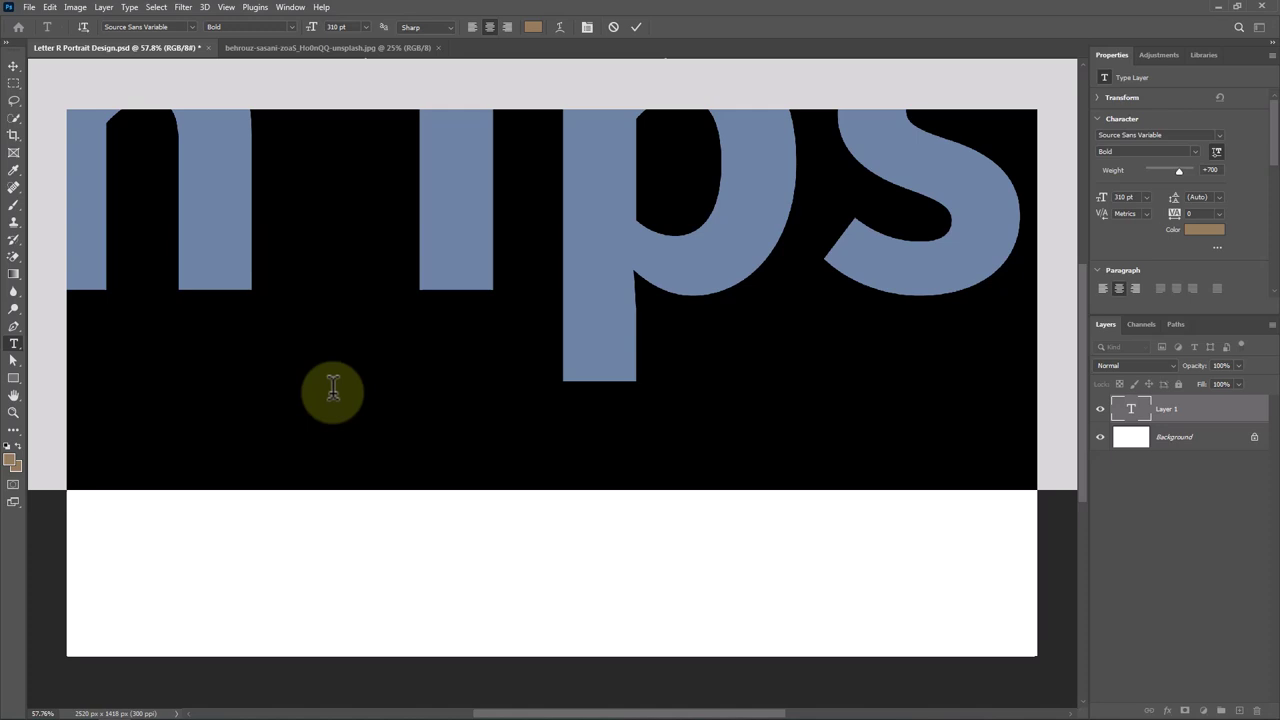
pyautogui.write('R')
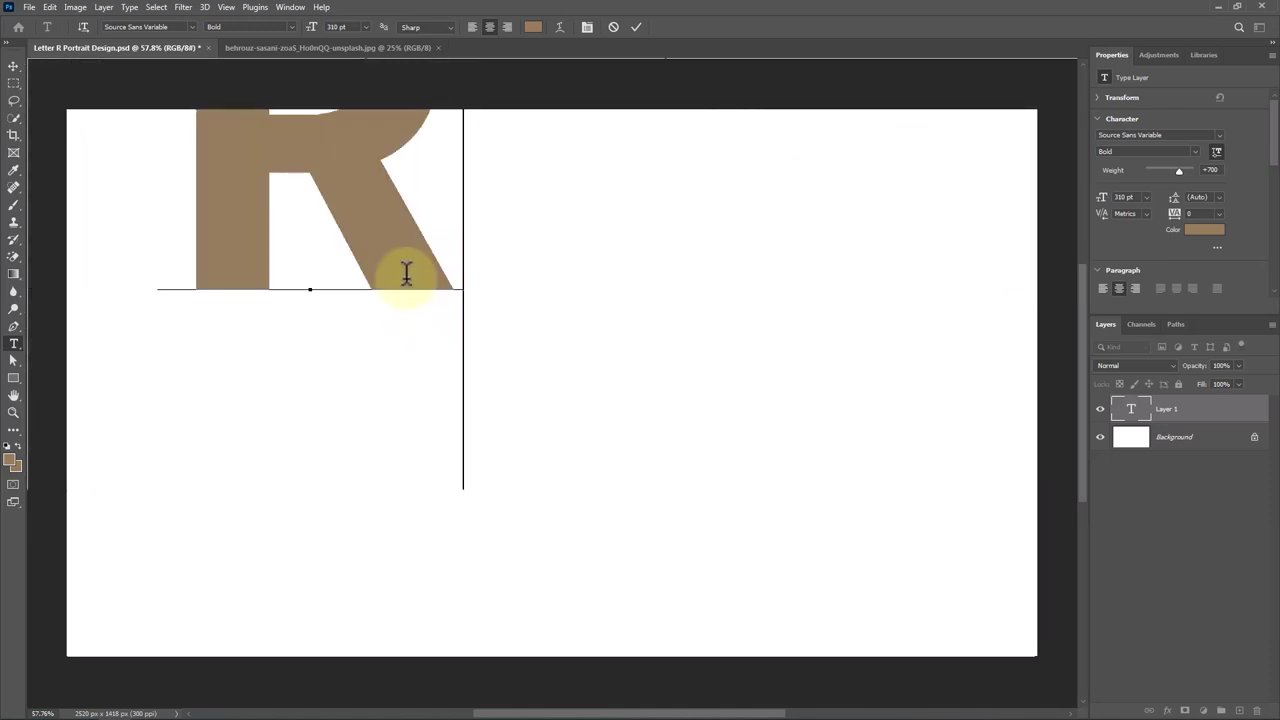
pyautogui.click(636, 27)
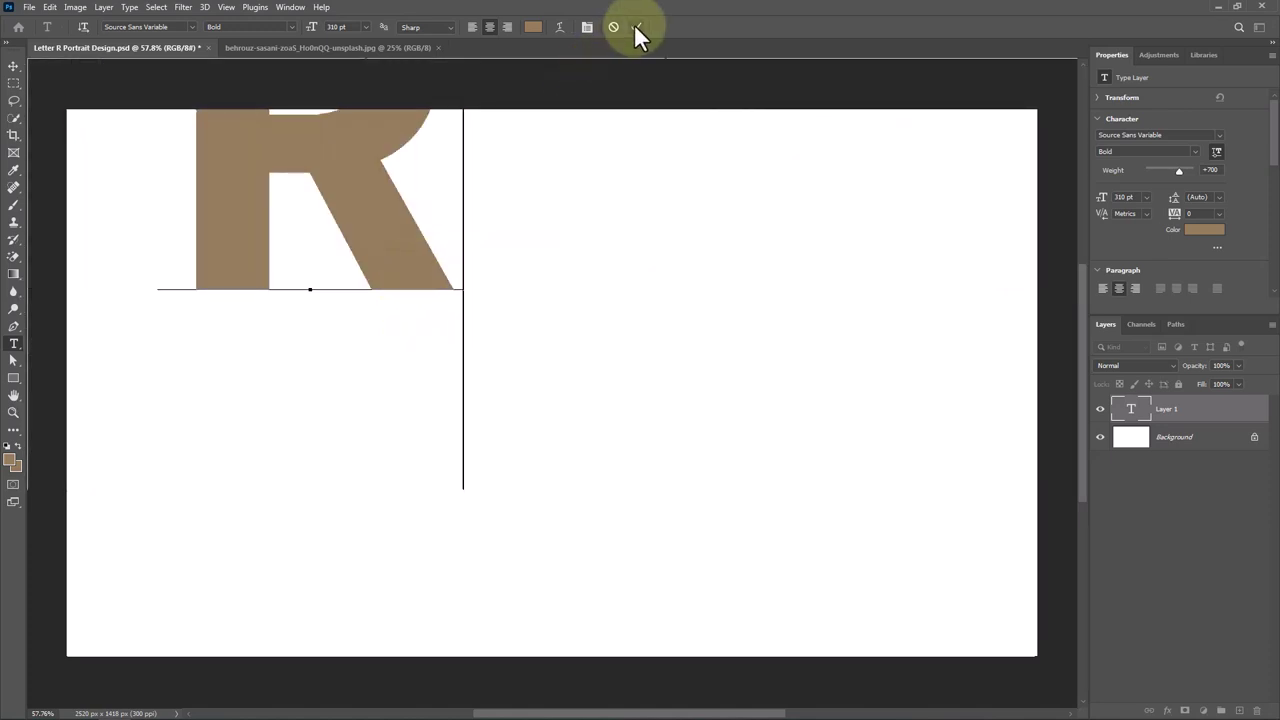
# Step: Centre the R horizontally and vertically on the canvas, then select the Background layer
pyautogui.click(13, 67)
pyautogui.click(223, 223)
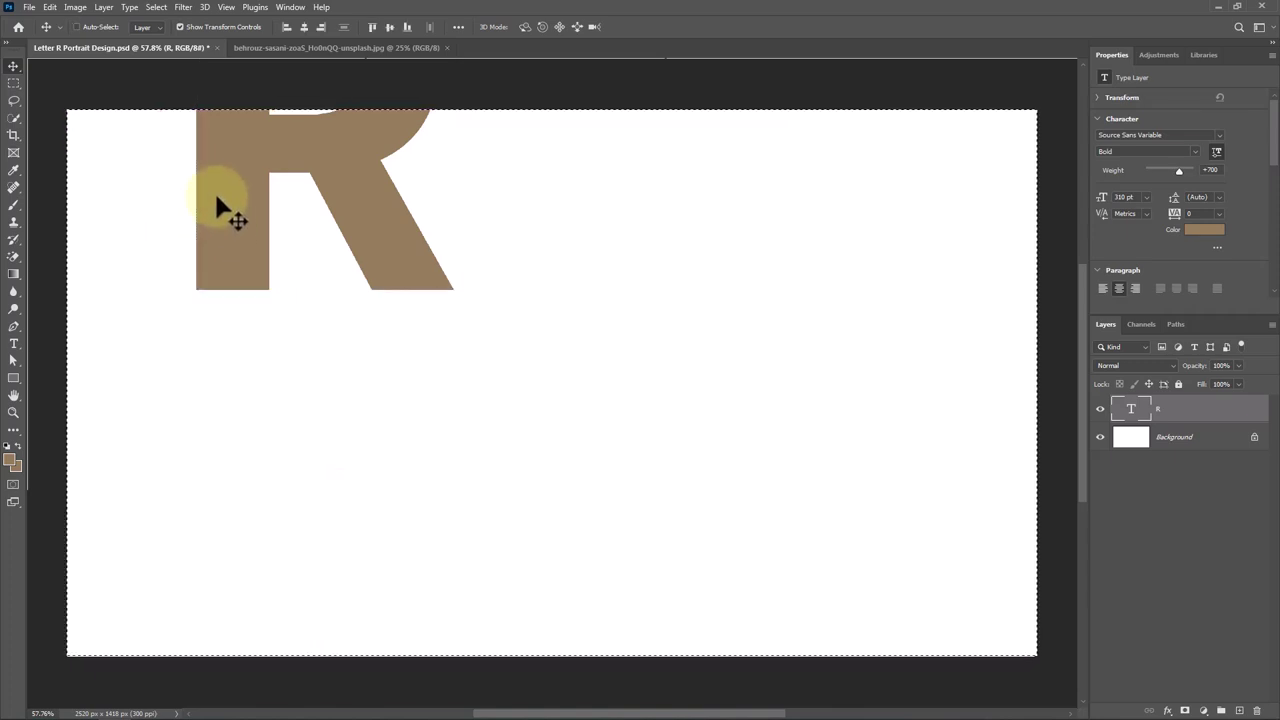
pyautogui.hotkey('ctrl', 'a')
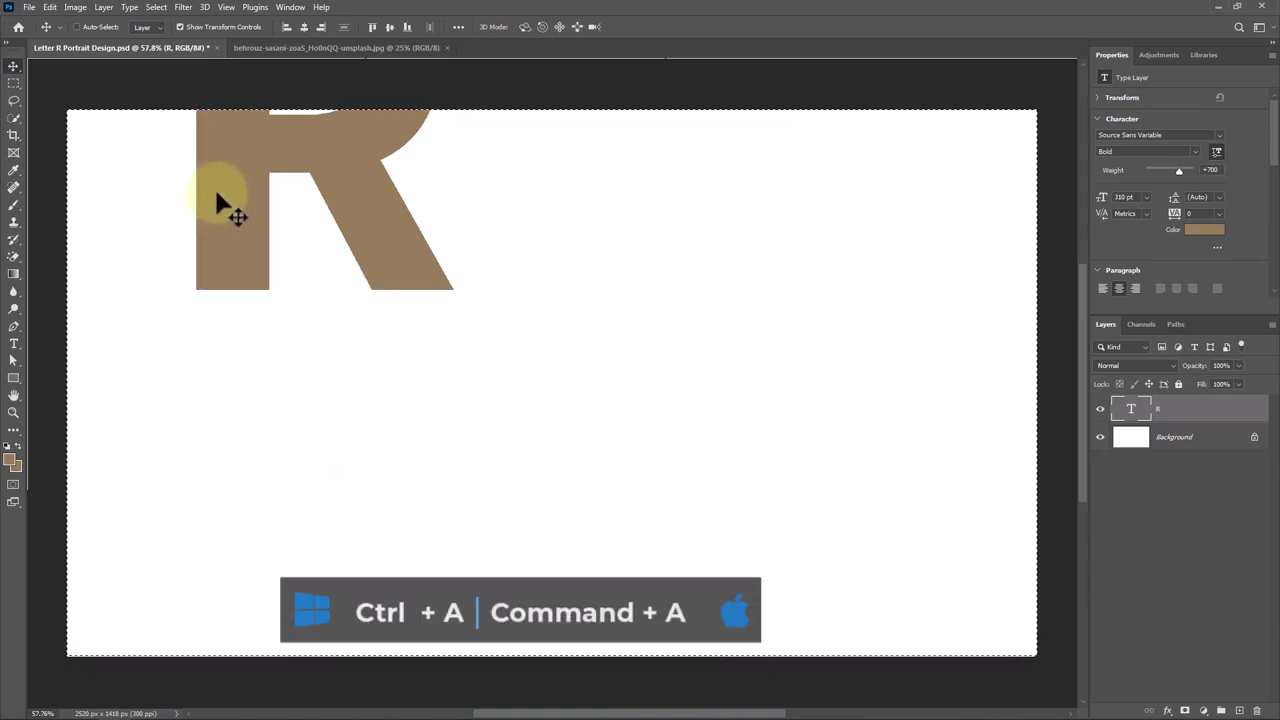
pyautogui.click(304, 27)
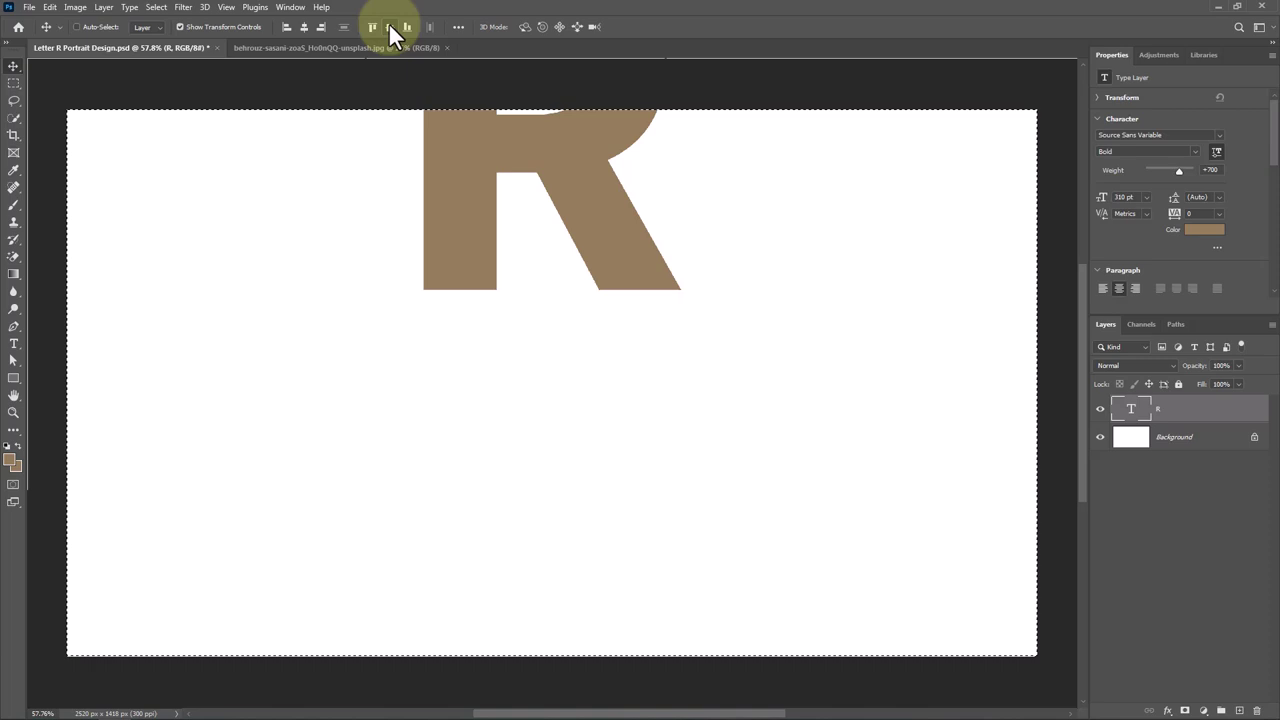
pyautogui.click(389, 27)
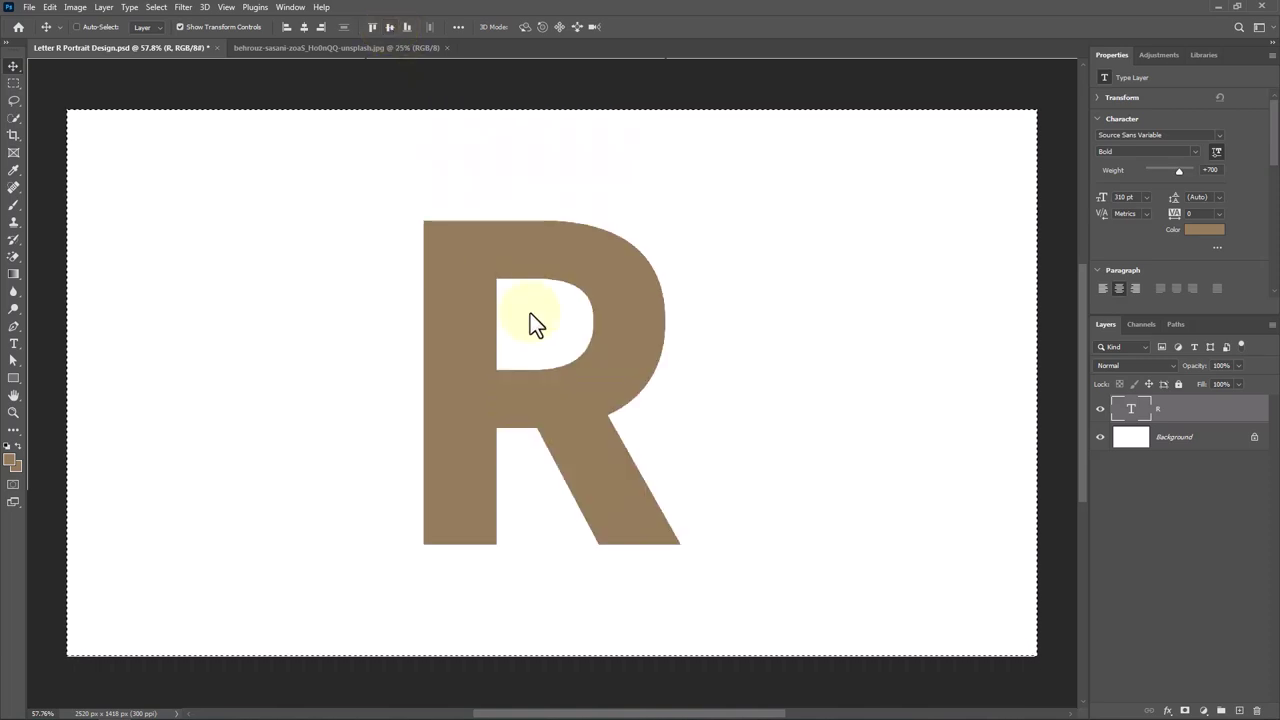
pyautogui.press('ctrl')
pyautogui.hotkey('ctrl', 'd')
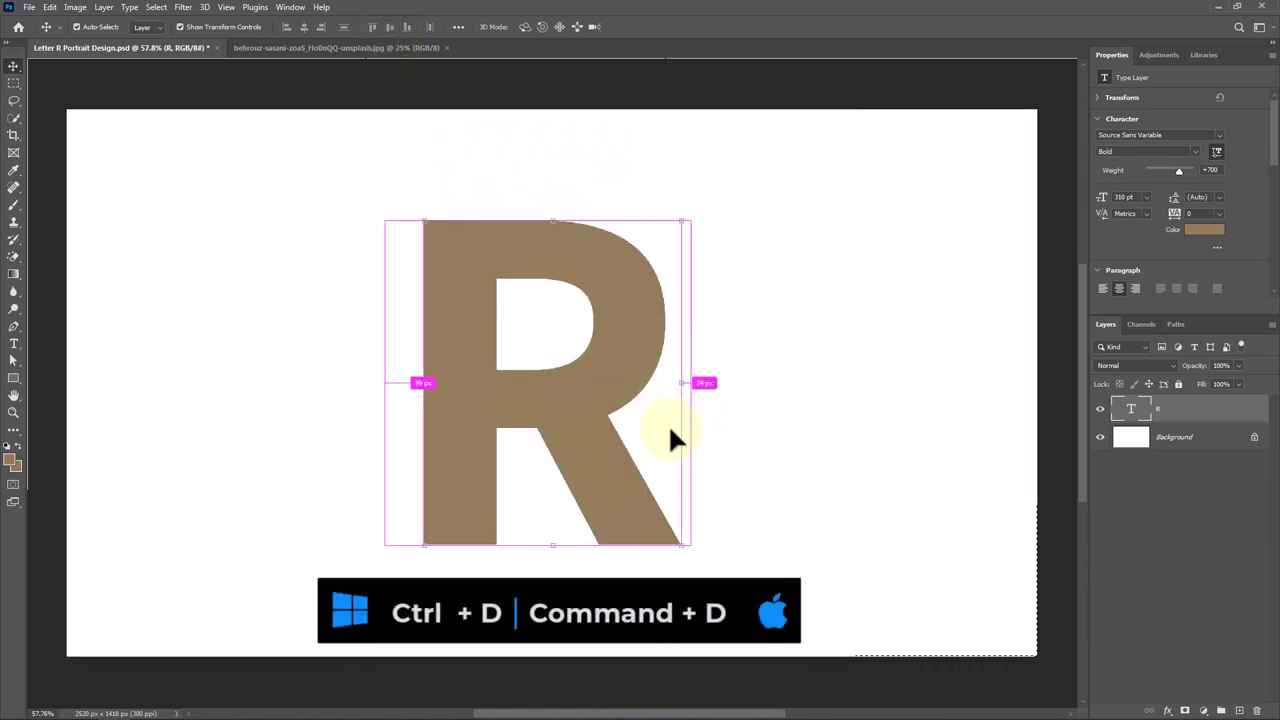
pyautogui.click(1218, 445)
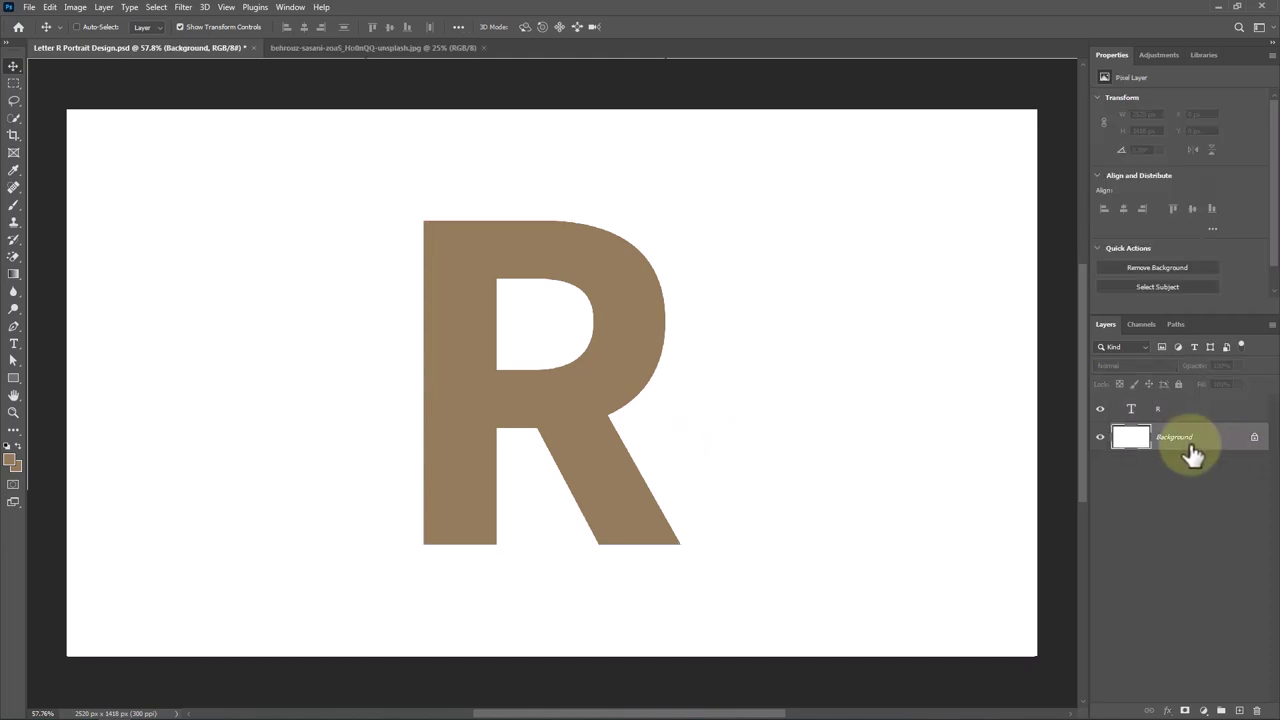
# Step: Add a Solid Color fill layer in tan c6a579 above the Background
pyautogui.click(1205, 710)
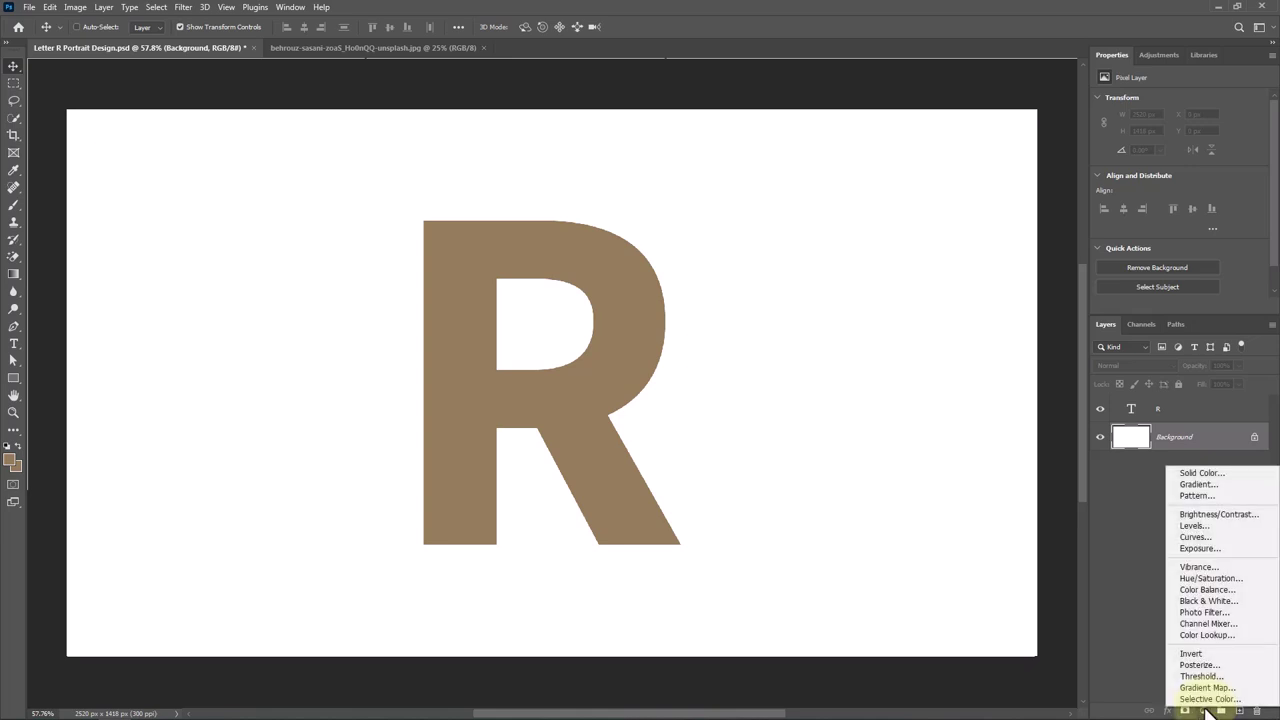
pyautogui.click(1205, 470)
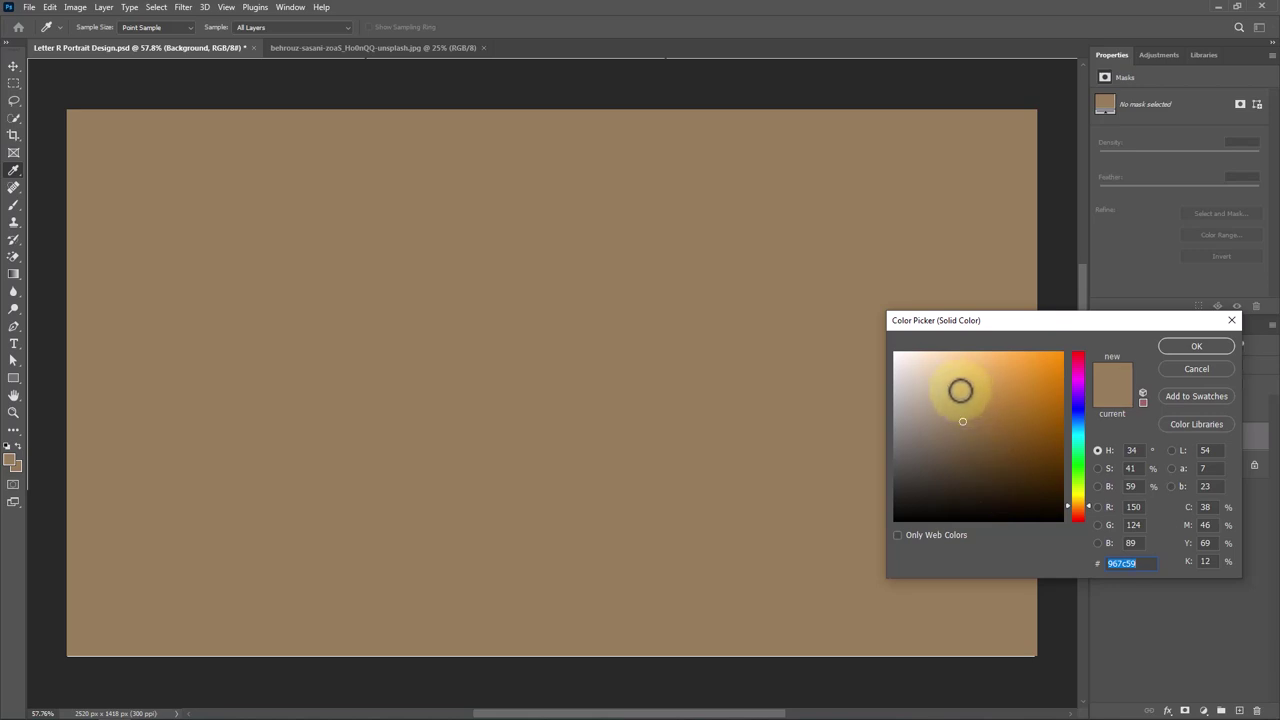
pyautogui.click(960, 390)
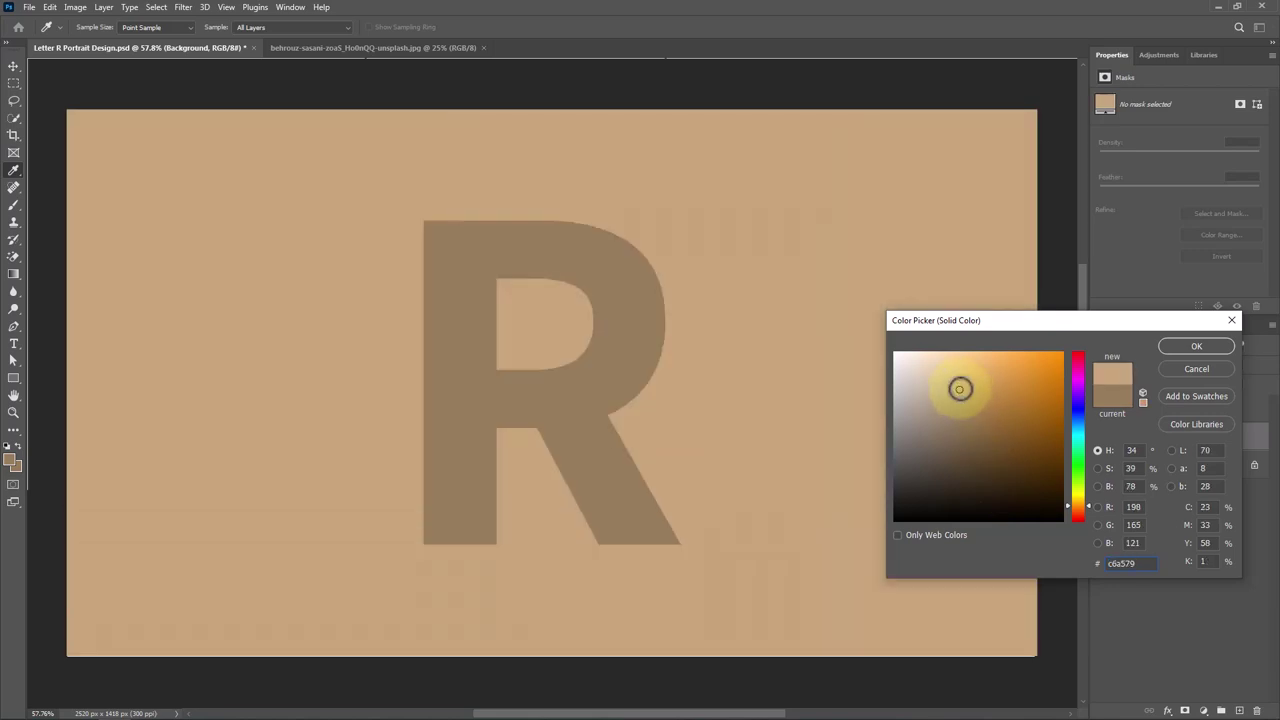
pyautogui.click(1190, 346)
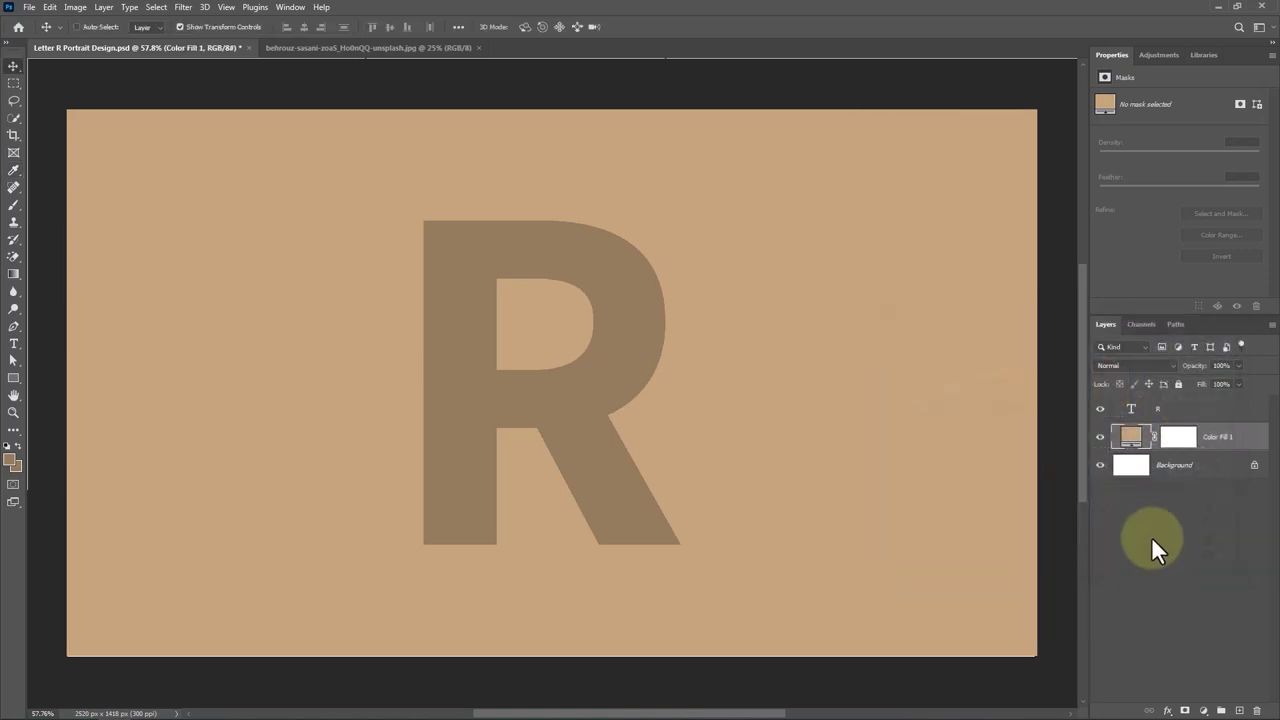
# Step: Add a new layer and set up a Soft Round brush with a light peach colour
pyautogui.click(1239, 710)
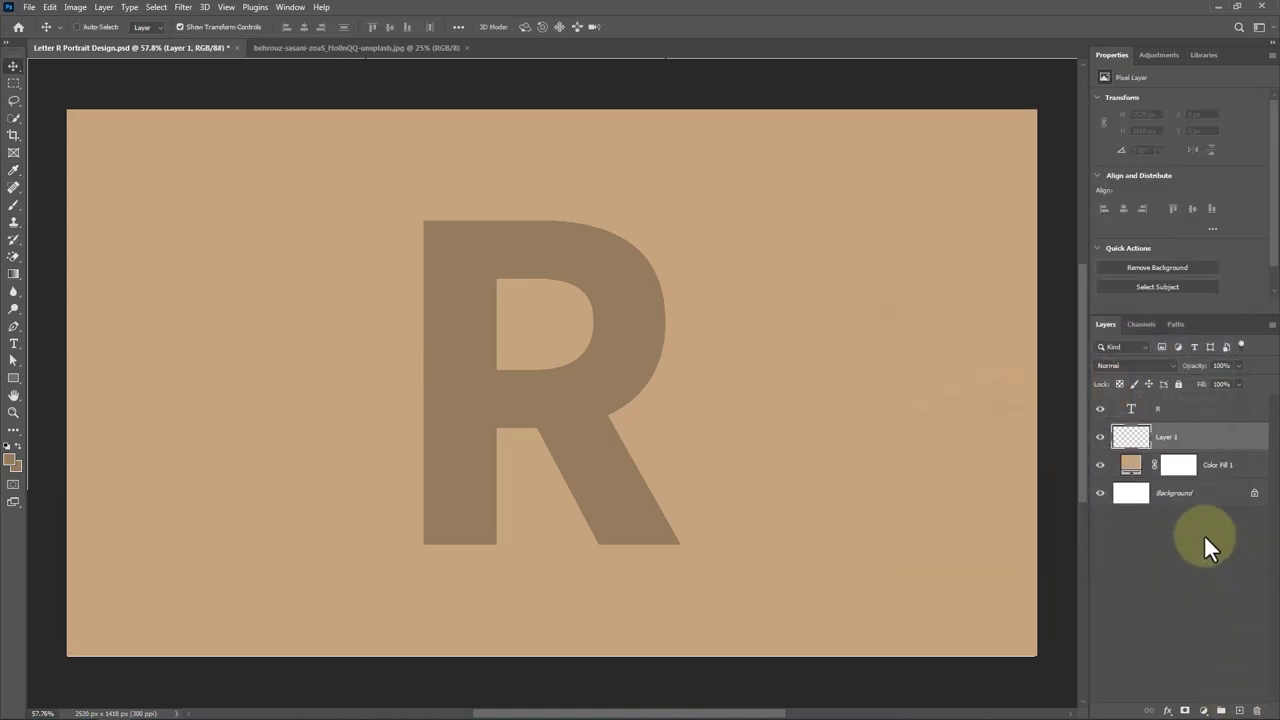
pyautogui.click(14, 205)
pyautogui.rightClick(283, 330)
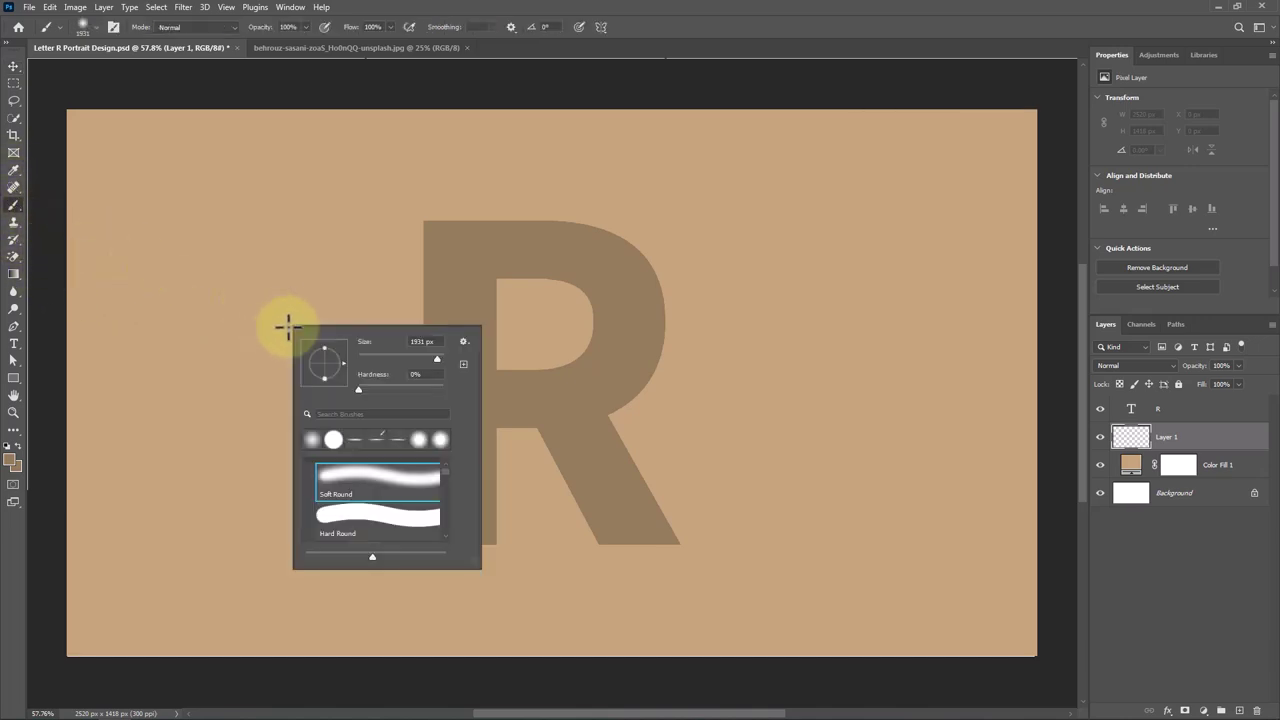
pyautogui.doubleClick(371, 487)
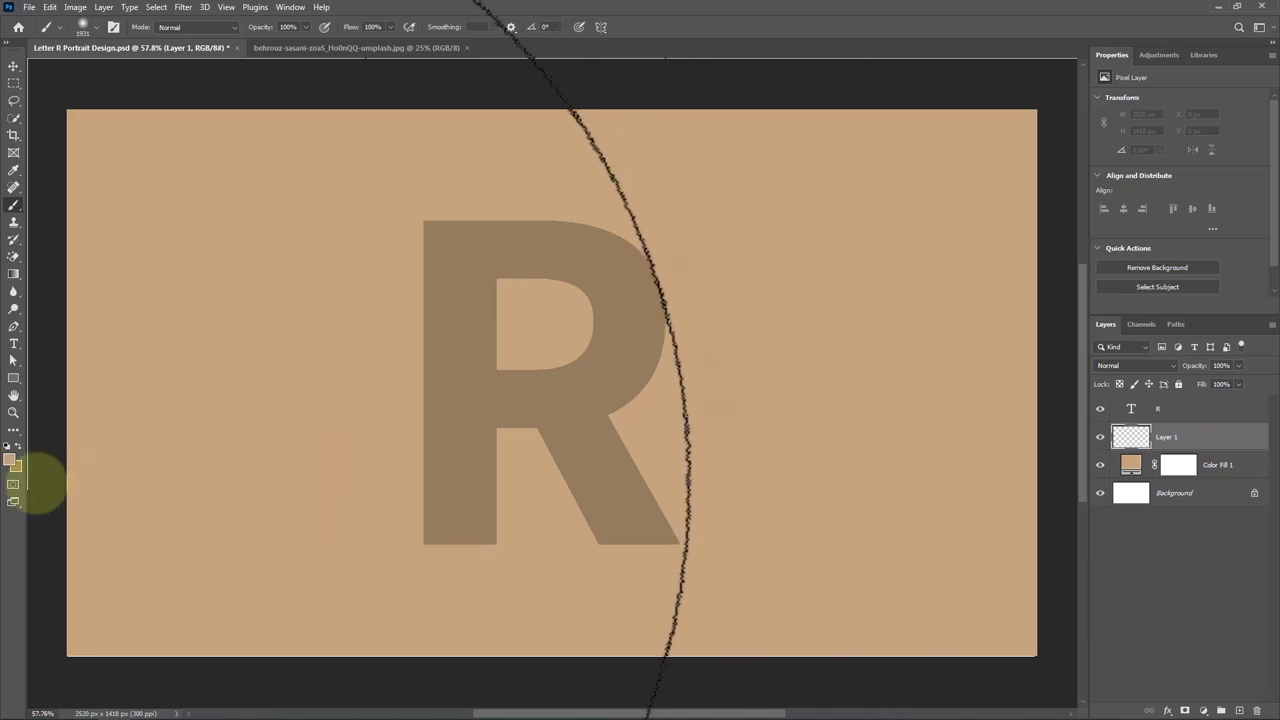
pyautogui.click(13, 463)
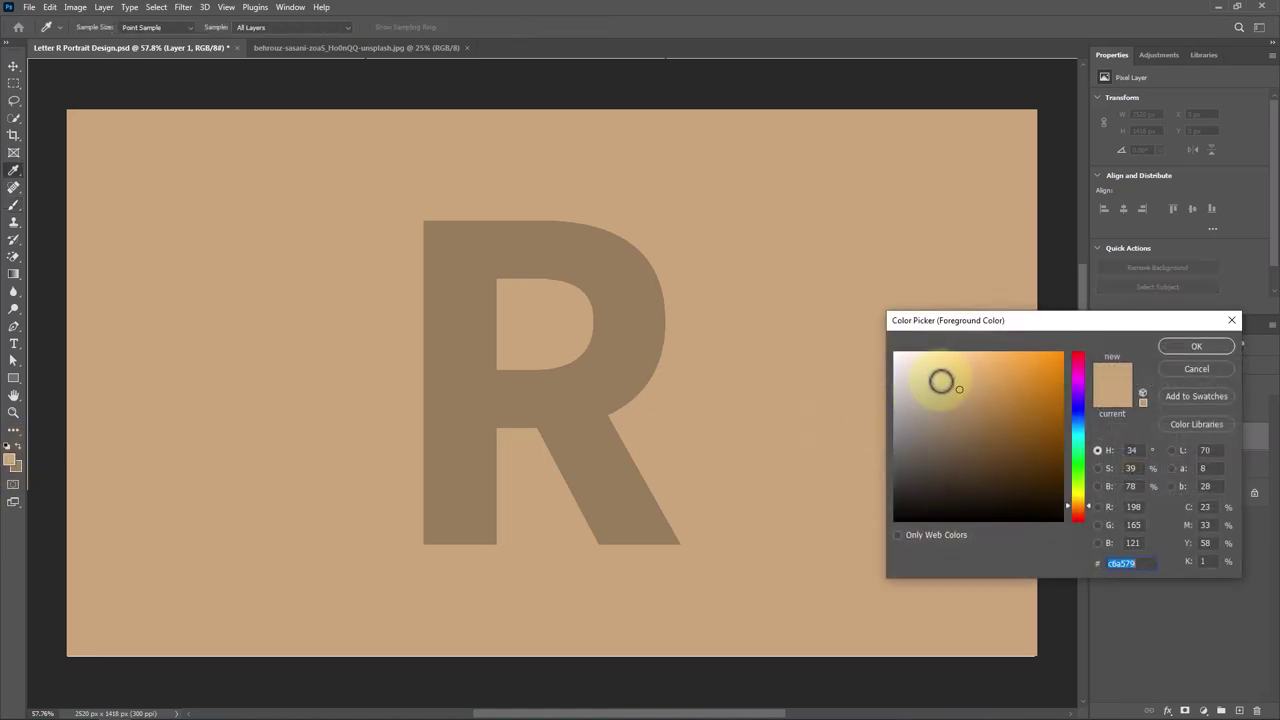
pyautogui.moveTo(940, 374); pyautogui.dragTo(960, 363)
pyautogui.click(1190, 347)
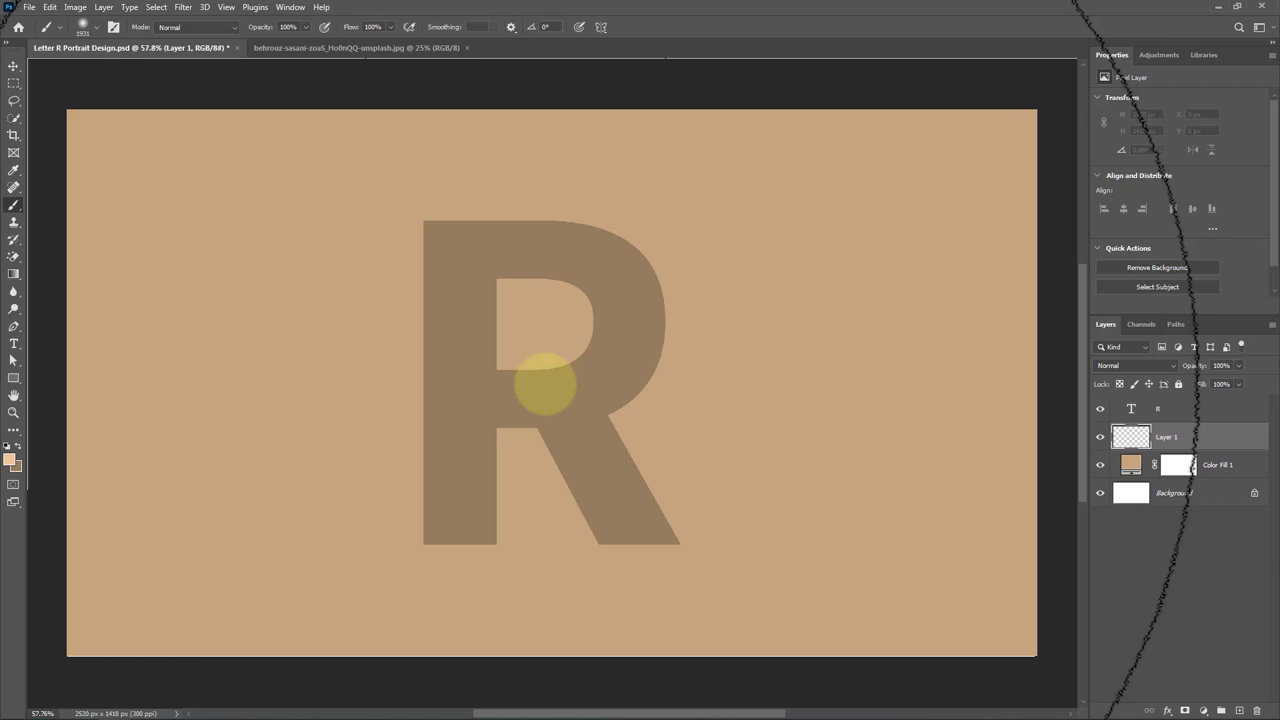
# Step: Paint a soft peach glow behind the R and lower the layer's fill to 78%
pyautogui.click(545, 388)
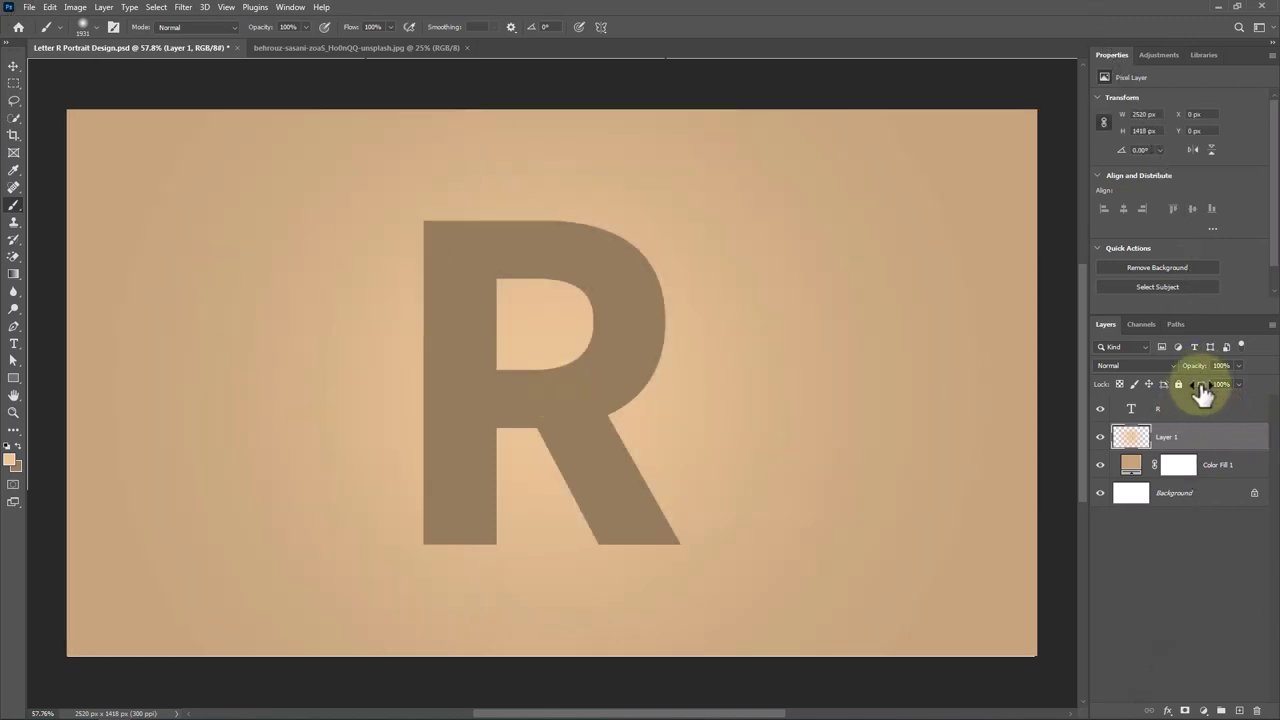
pyautogui.moveTo(1203, 395); pyautogui.dragTo(1180, 391)
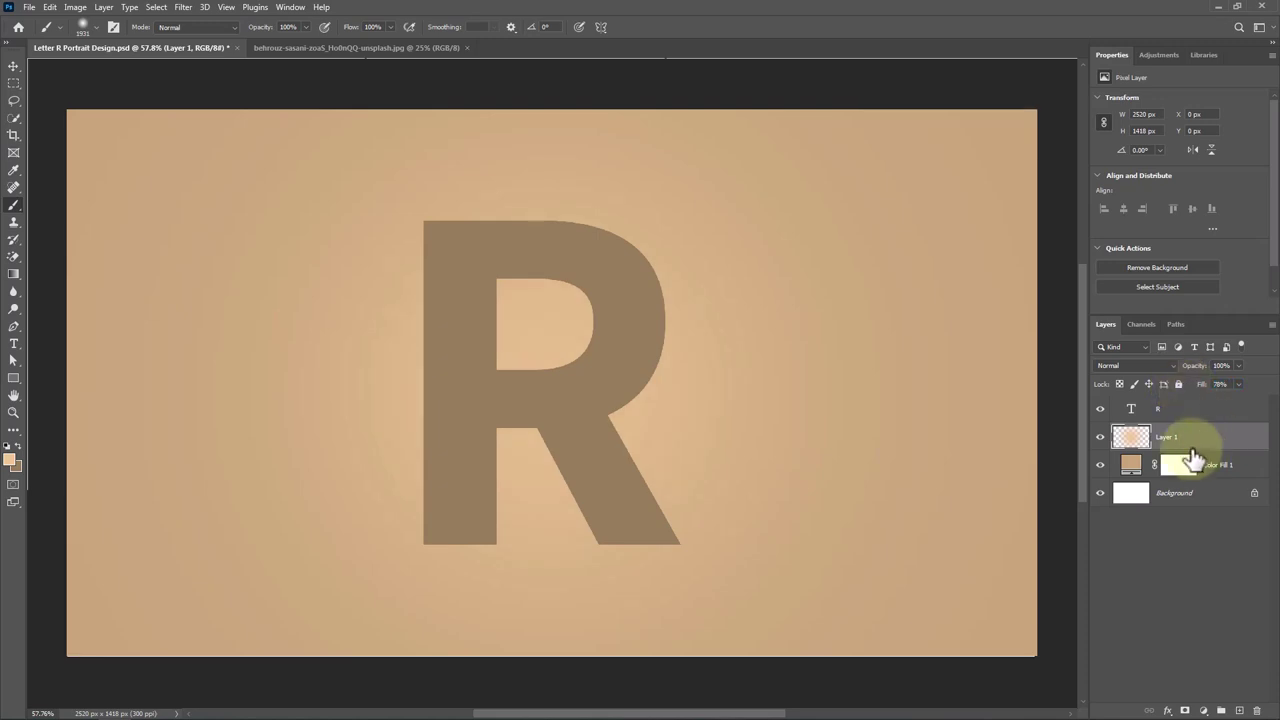
pyautogui.click(1248, 414)
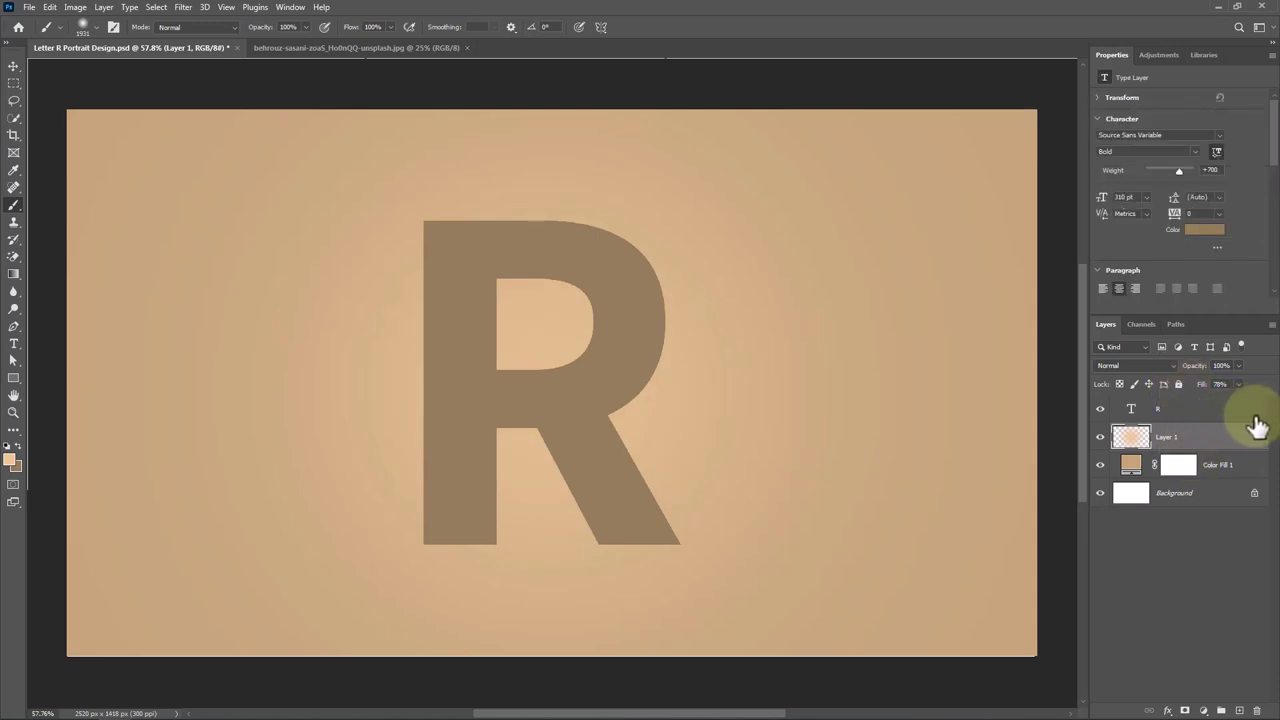
# Step: Add a 4 px Outside stroke with Normal blending to the R
pyautogui.rightClick(1253, 418)
pyautogui.click(1115, 113)
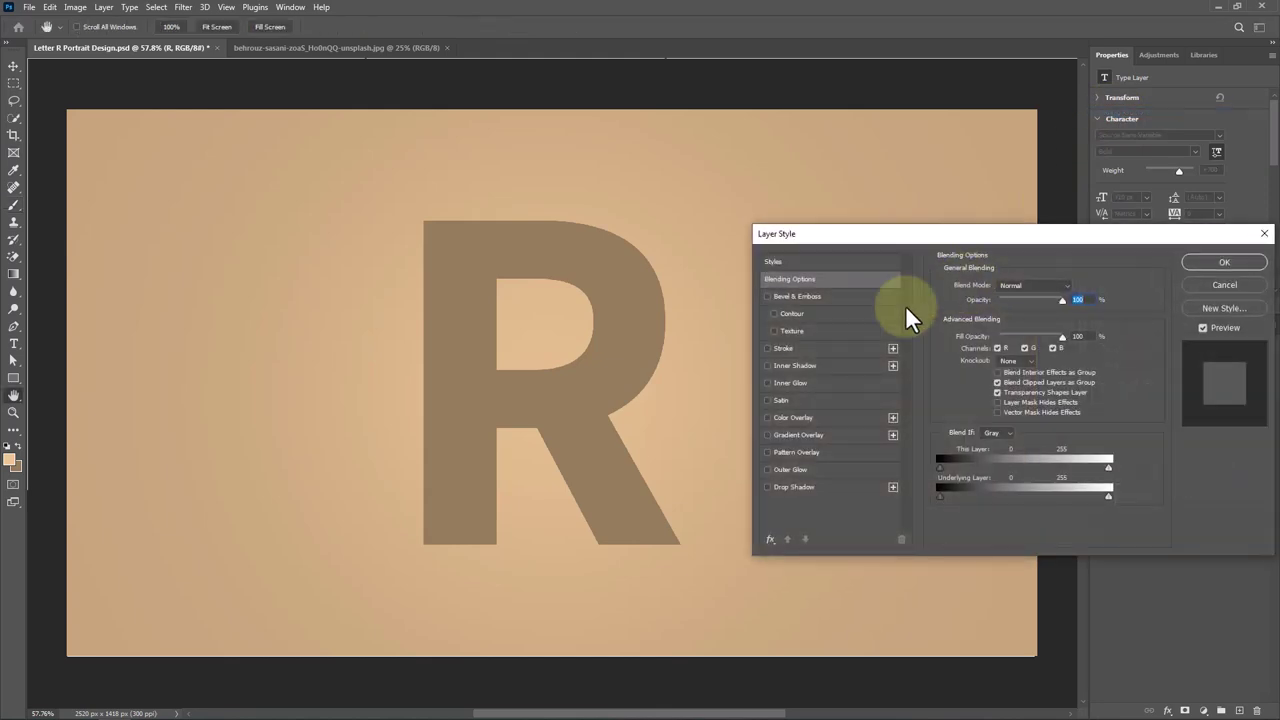
pyautogui.click(783, 348)
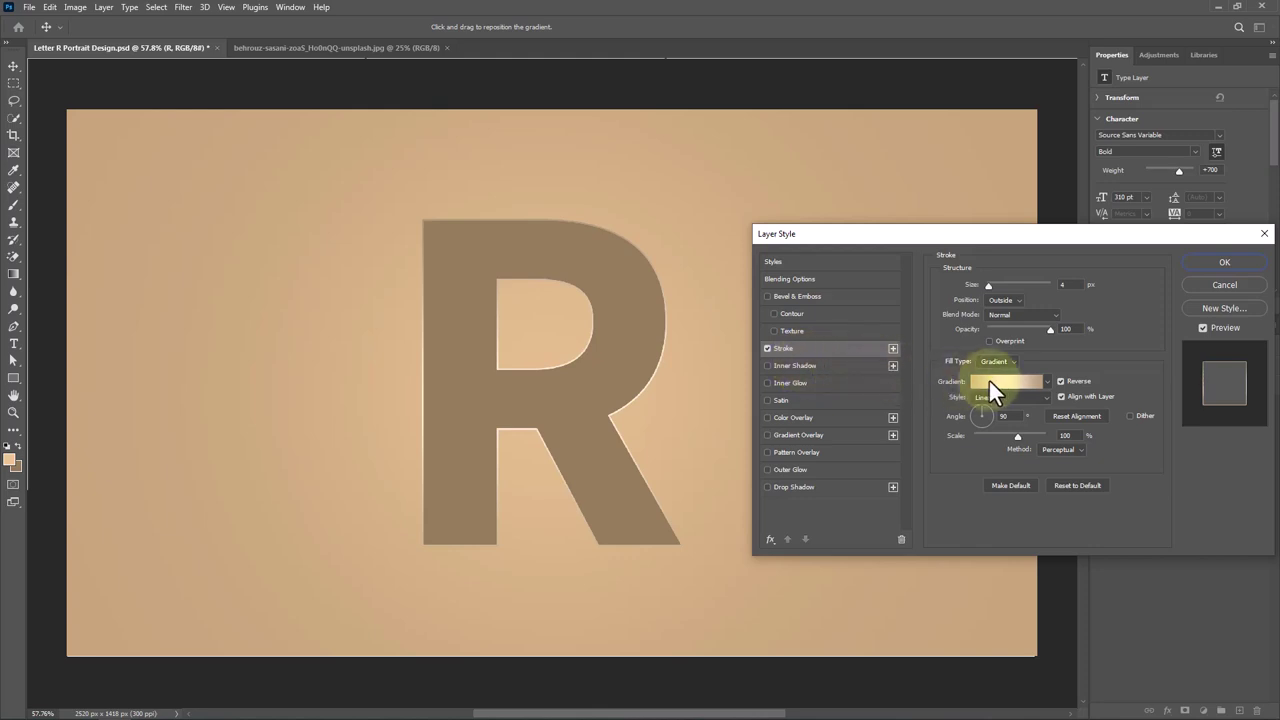
pyautogui.press('Tab')
pyautogui.click(1017, 298)
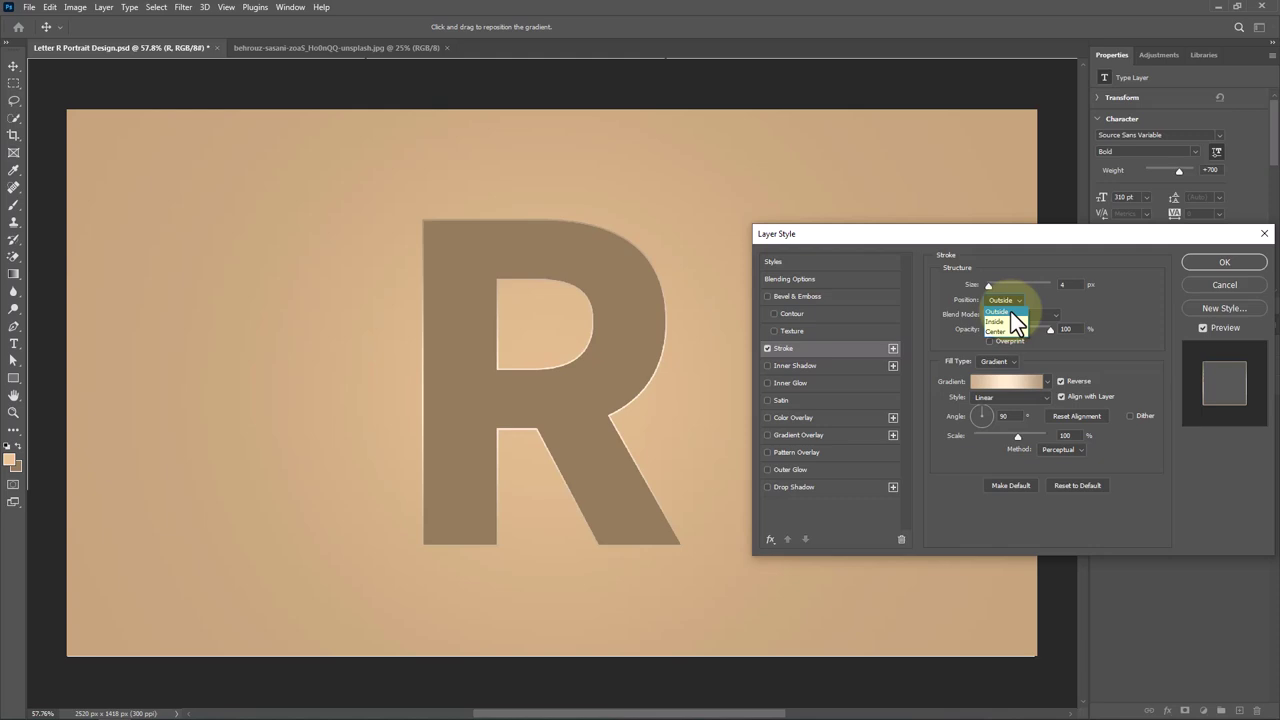
pyautogui.click(1020, 302)
pyautogui.click(1052, 317)
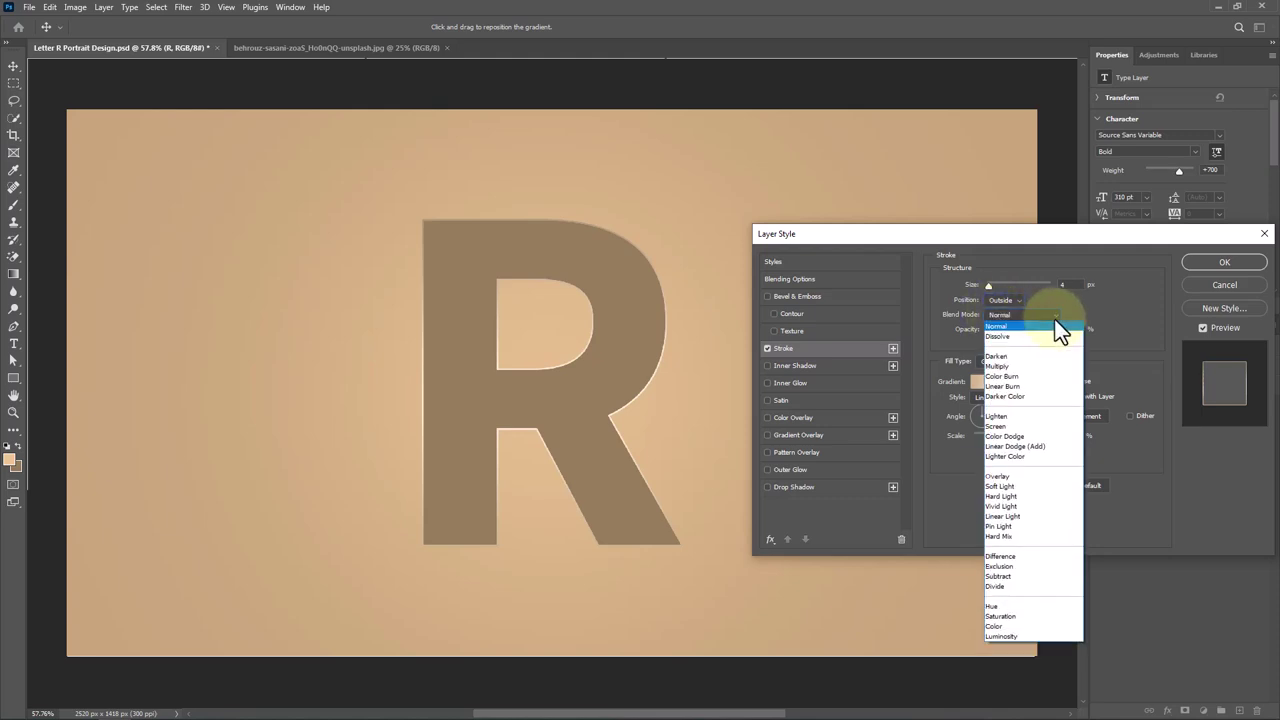
pyautogui.click(1006, 322)
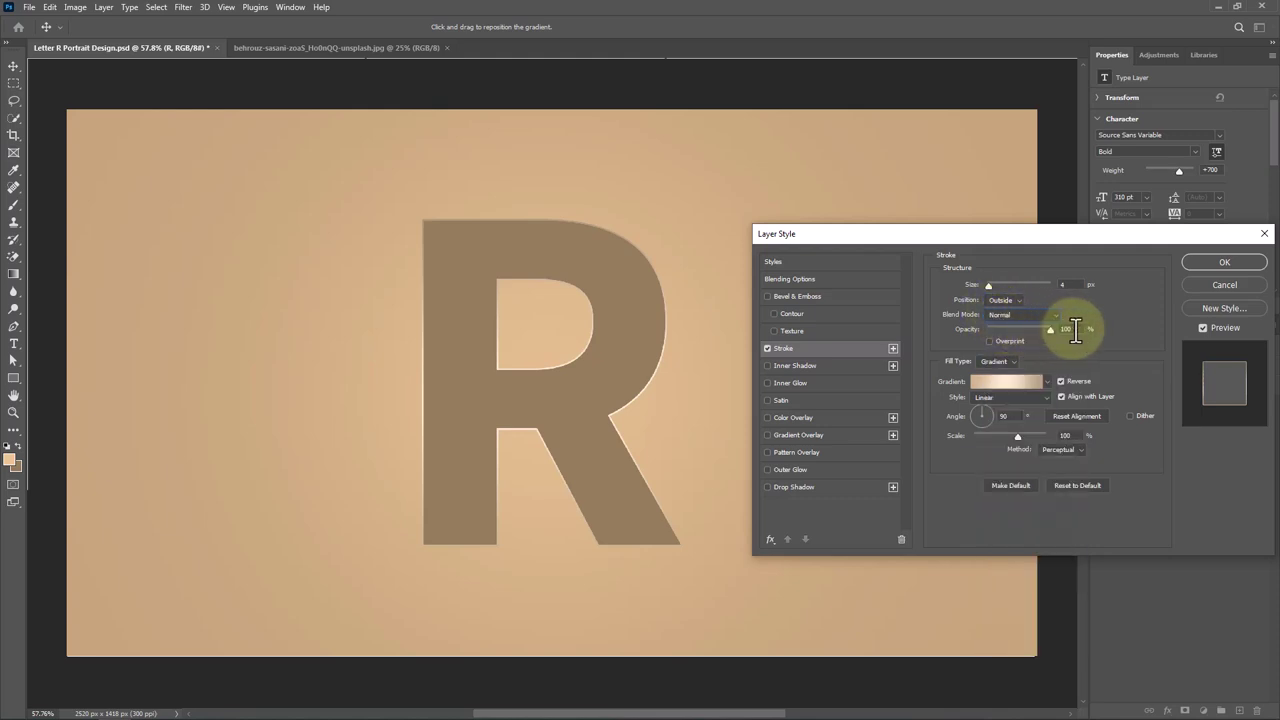
# Step: Fill the stroke with the first Basics gradient preset
pyautogui.click(1047, 381)
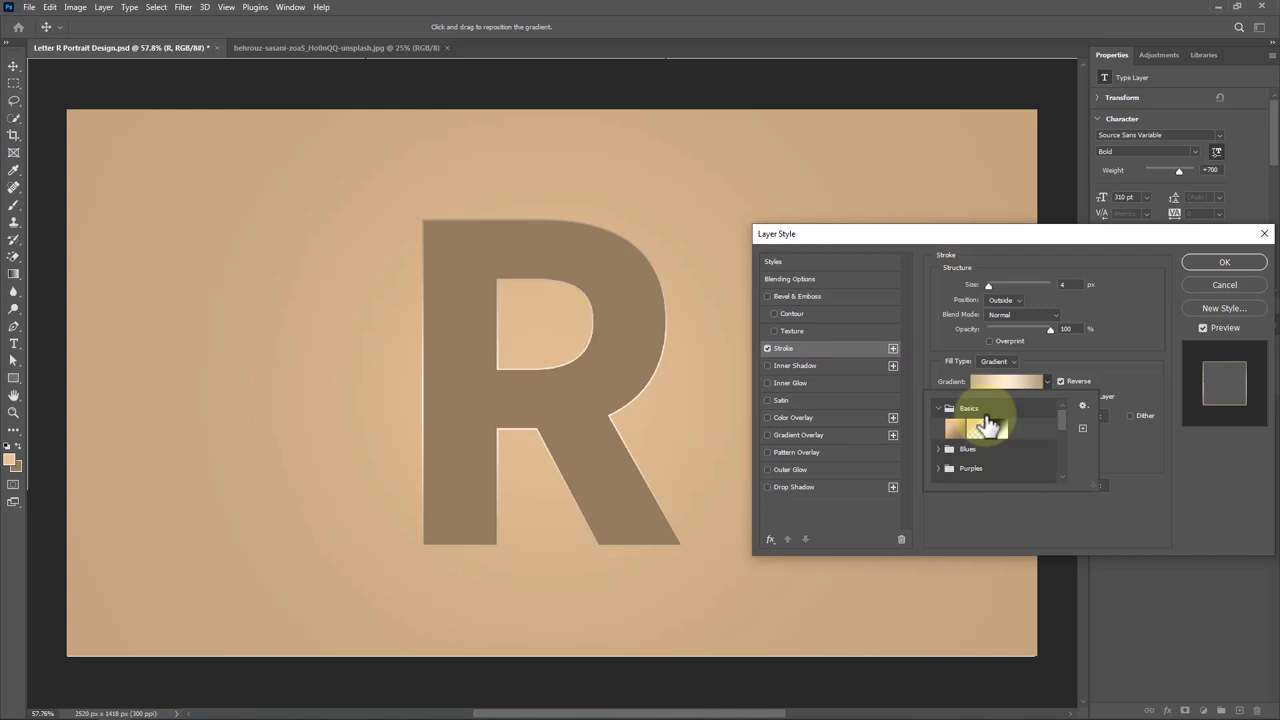
pyautogui.click(955, 432)
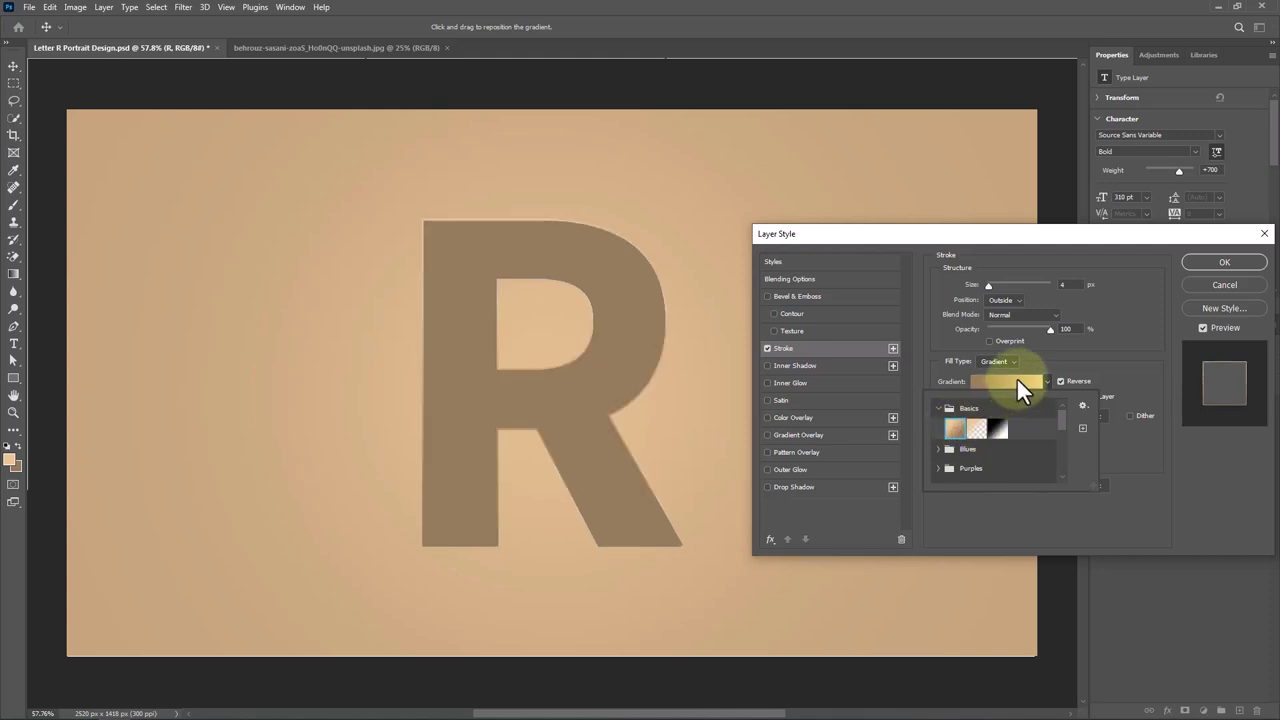
pyautogui.click(1054, 358)
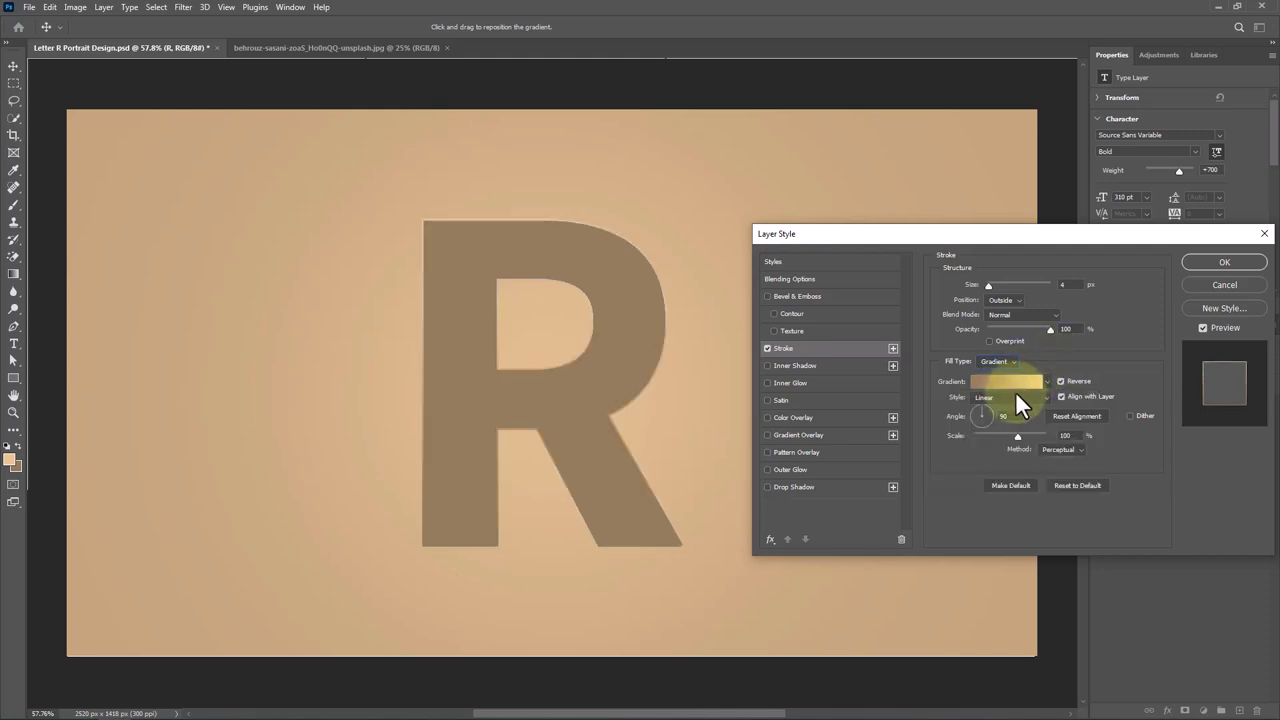
# Step: Add a middle stop to the stroke gradient and set both end stops to the background tan
pyautogui.click(1014, 382)
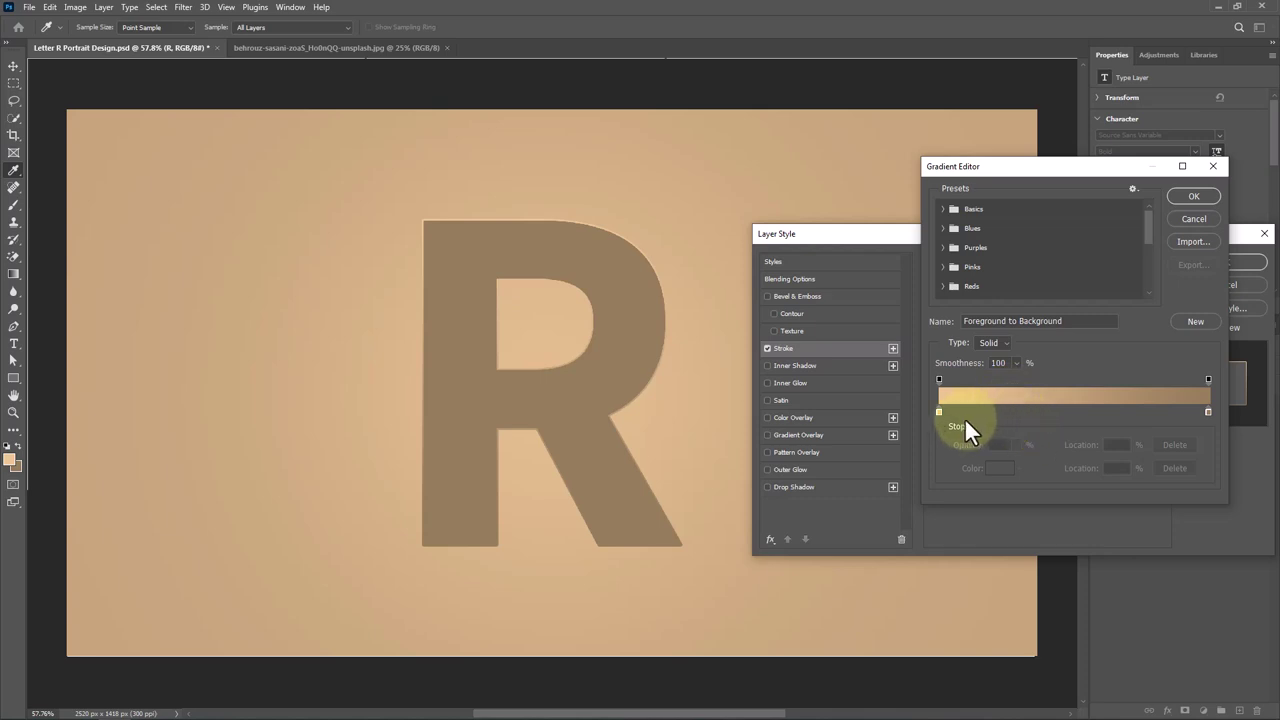
pyautogui.click(1077, 411)
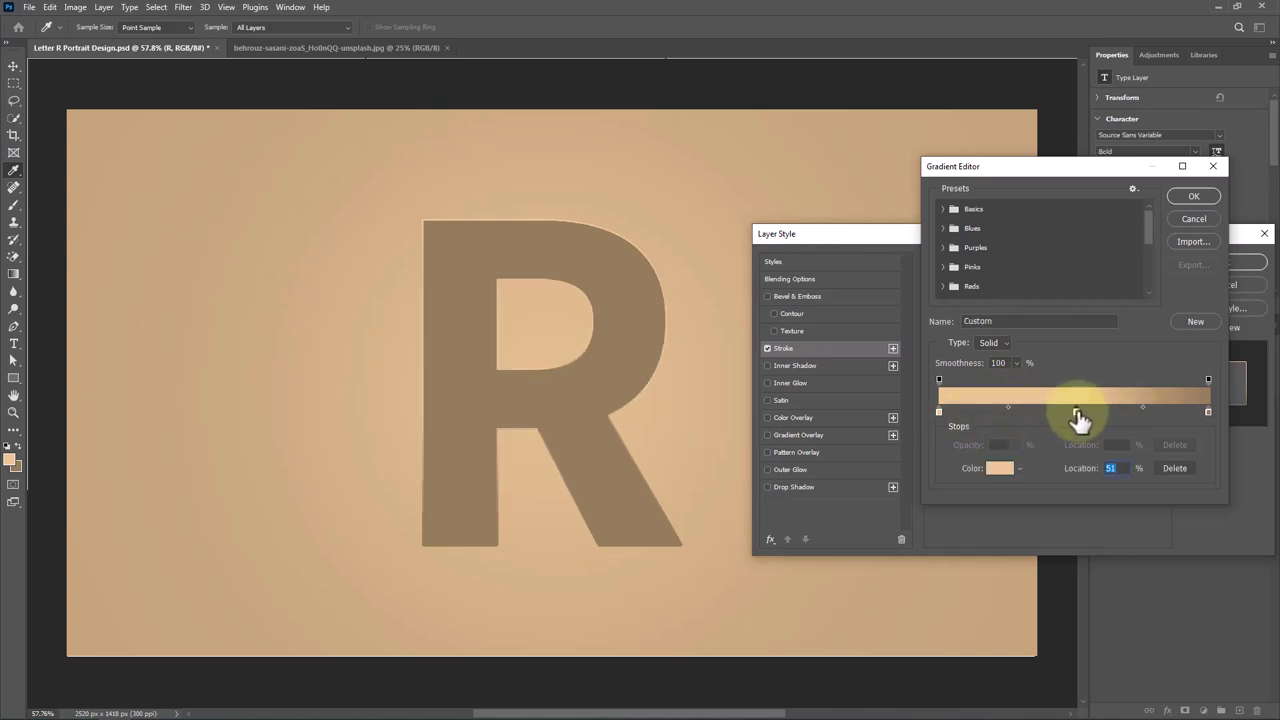
pyautogui.click(938, 411)
pyautogui.doubleClick(937, 410)
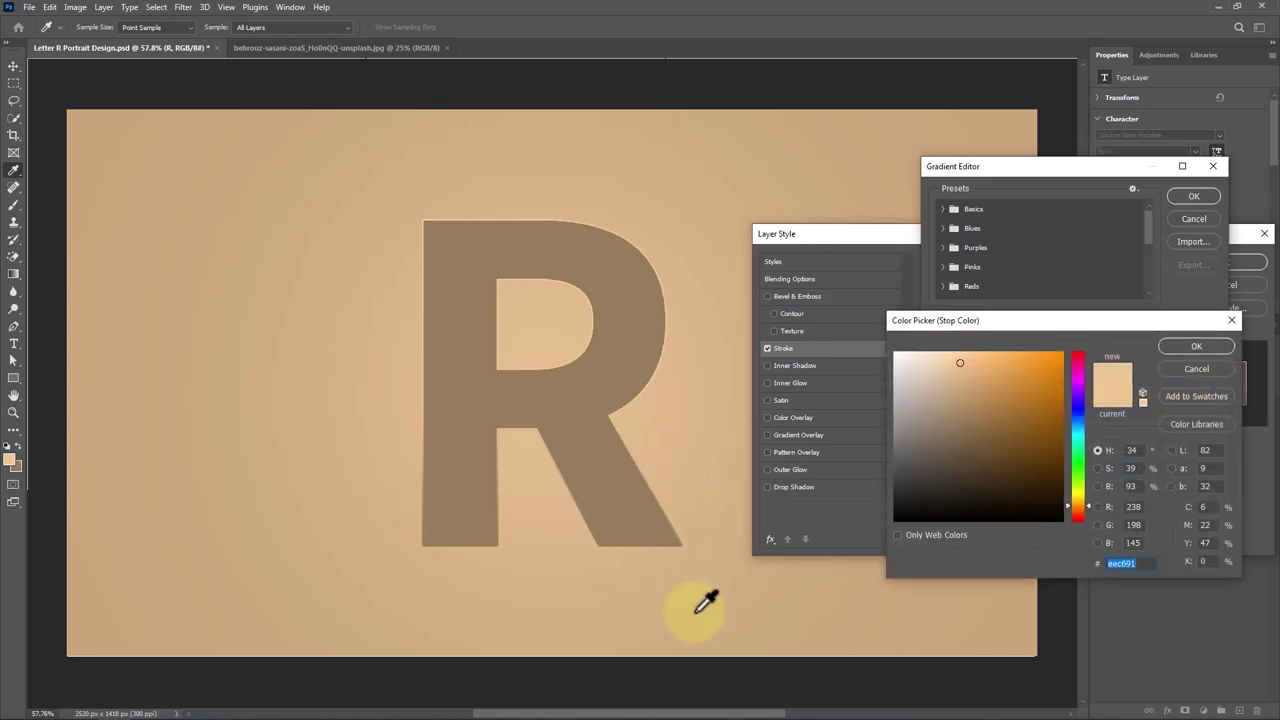
pyautogui.click(1172, 344)
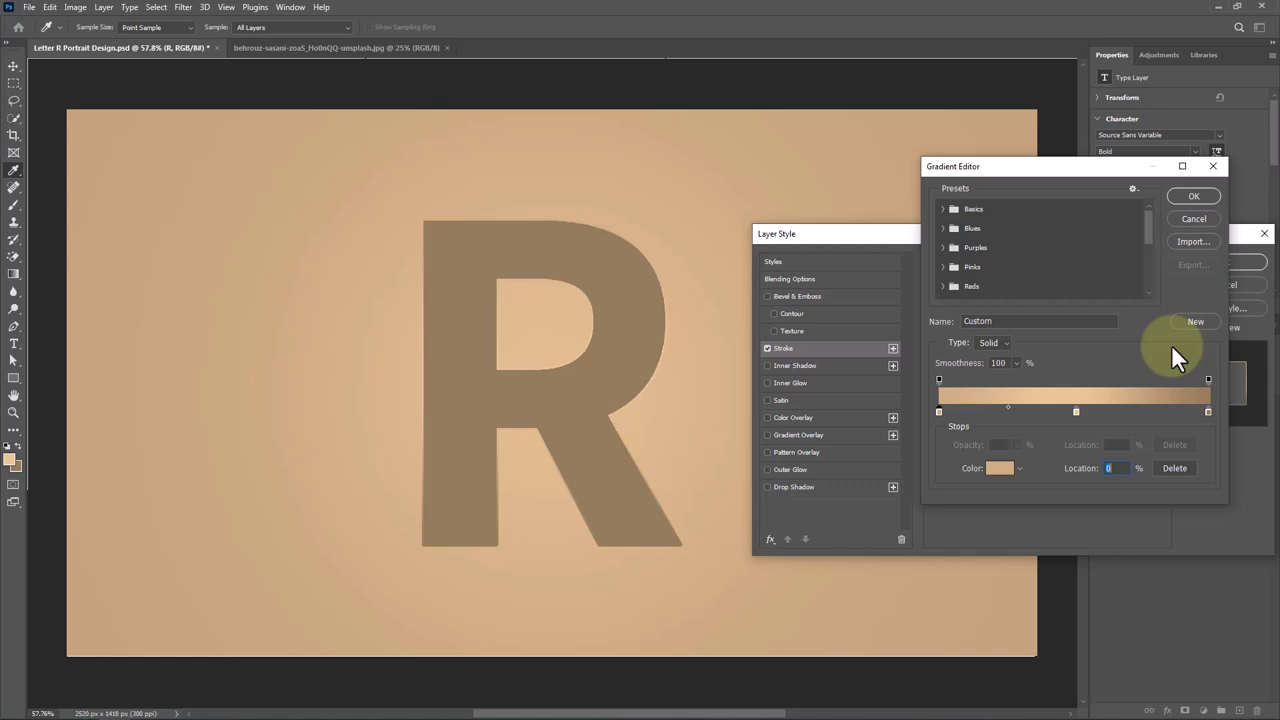
pyautogui.doubleClick(1208, 411)
pyautogui.click(688, 612)
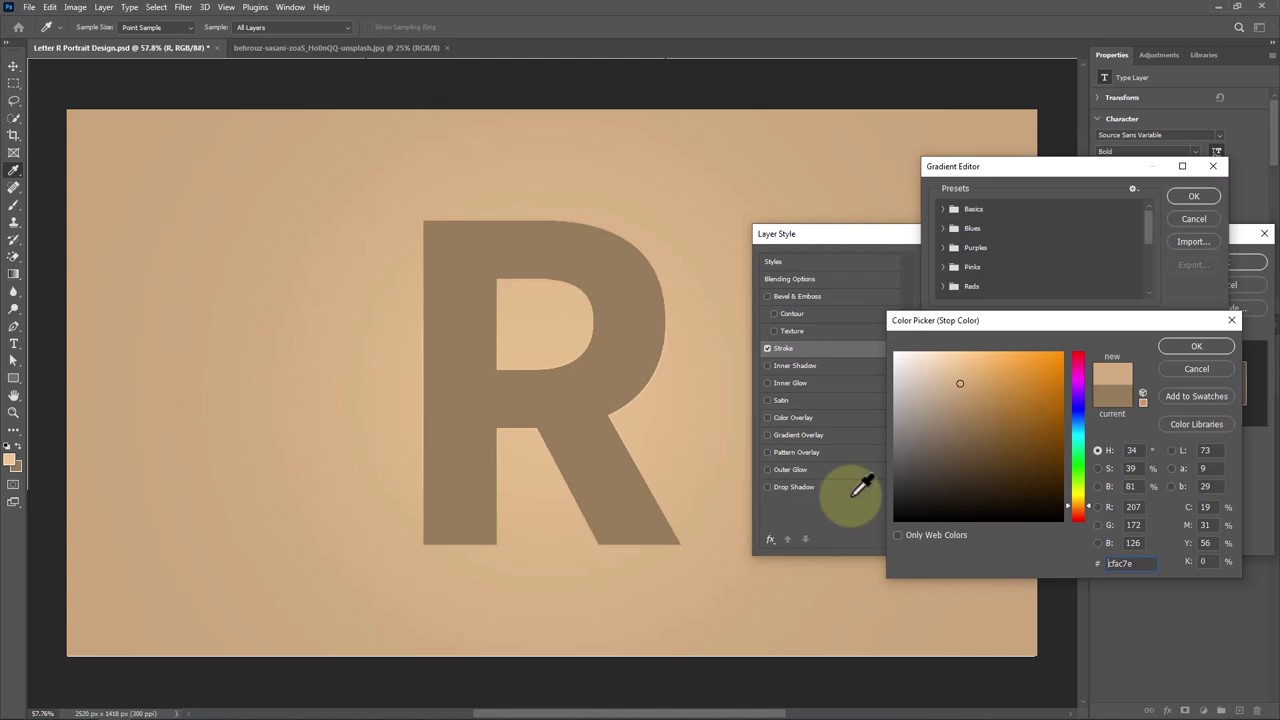
pyautogui.click(1181, 347)
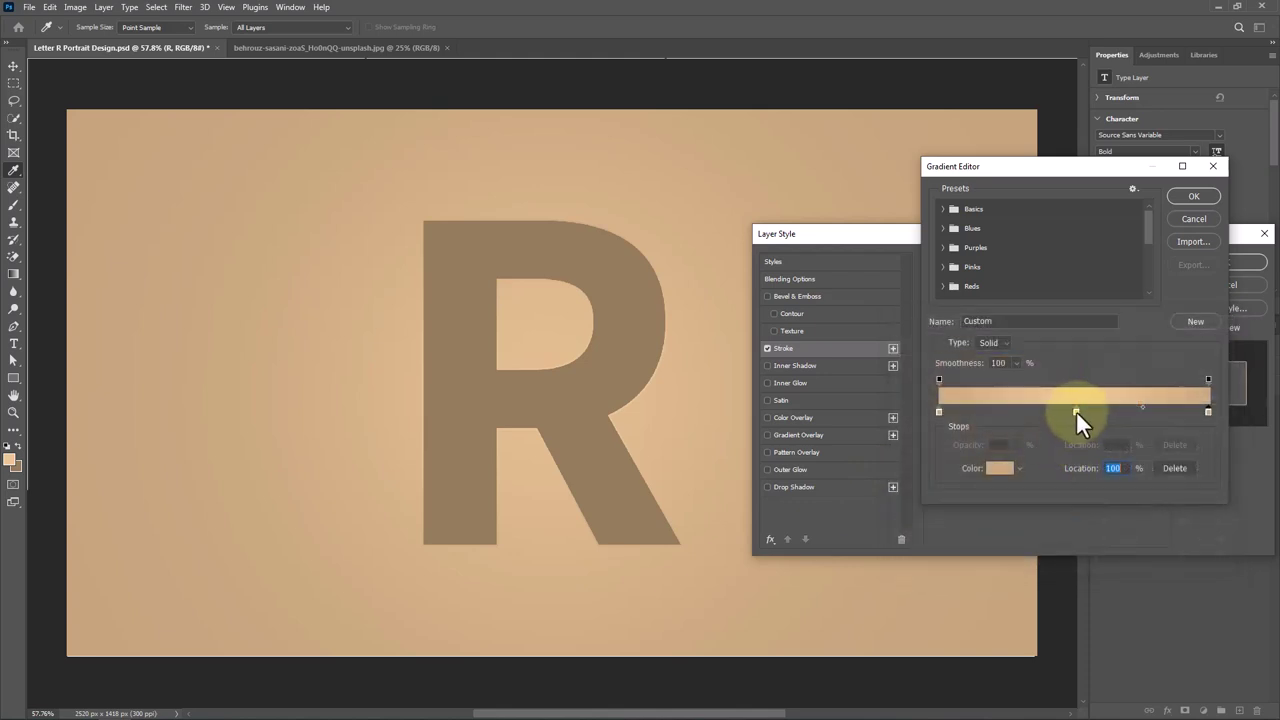
# Step: Set the gradient's middle stop to light cream ffe7c7 and apply it
pyautogui.doubleClick(1076, 410)
pyautogui.moveTo(951, 403); pyautogui.dragTo(931, 346)
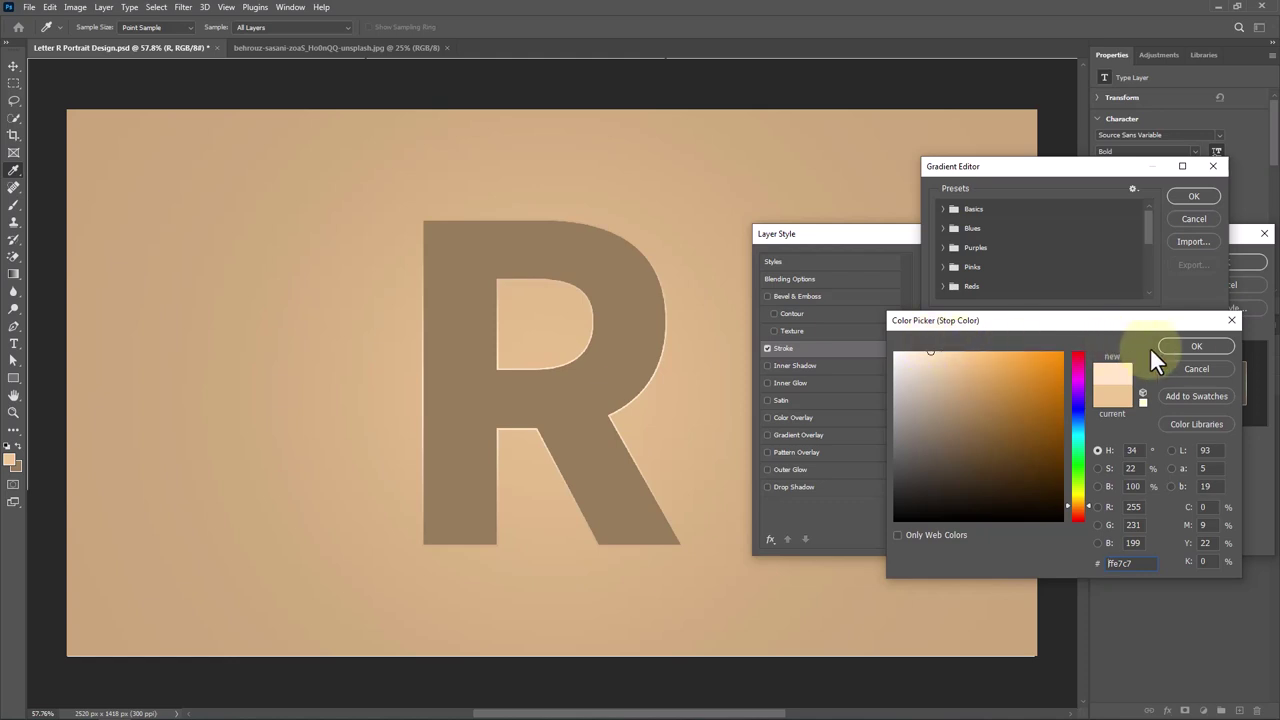
pyautogui.click(1186, 347)
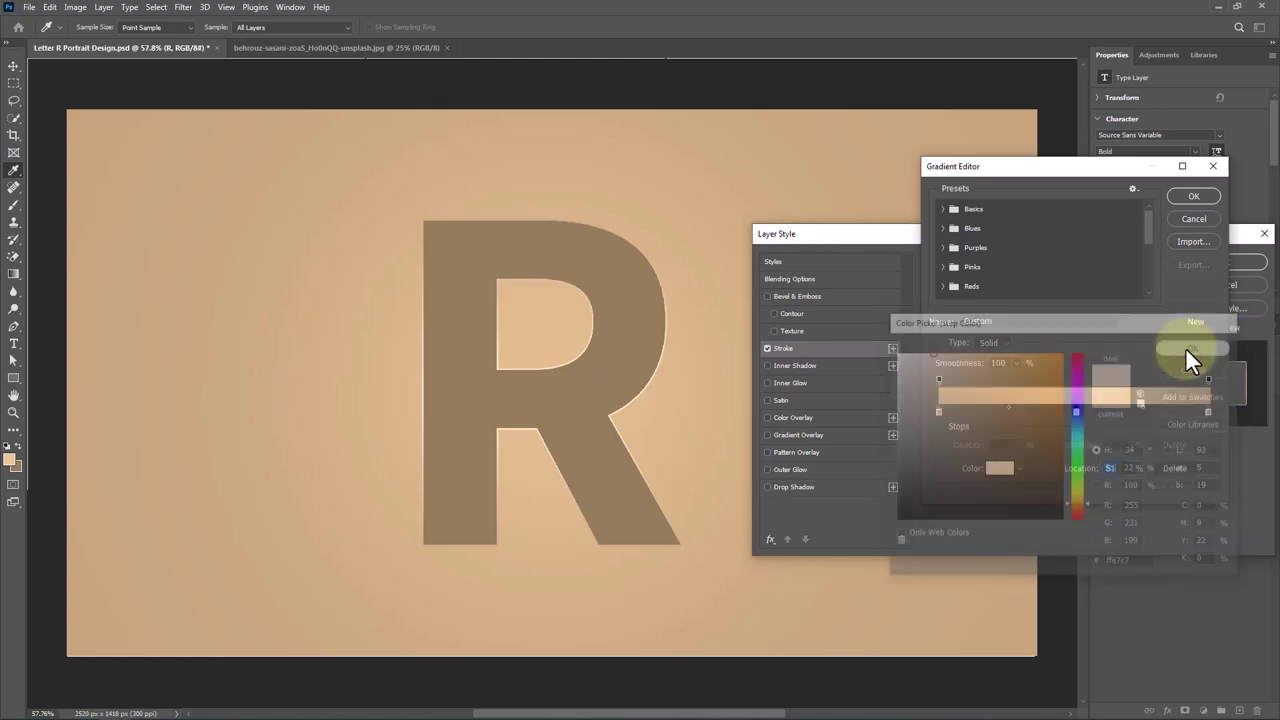
pyautogui.click(1188, 198)
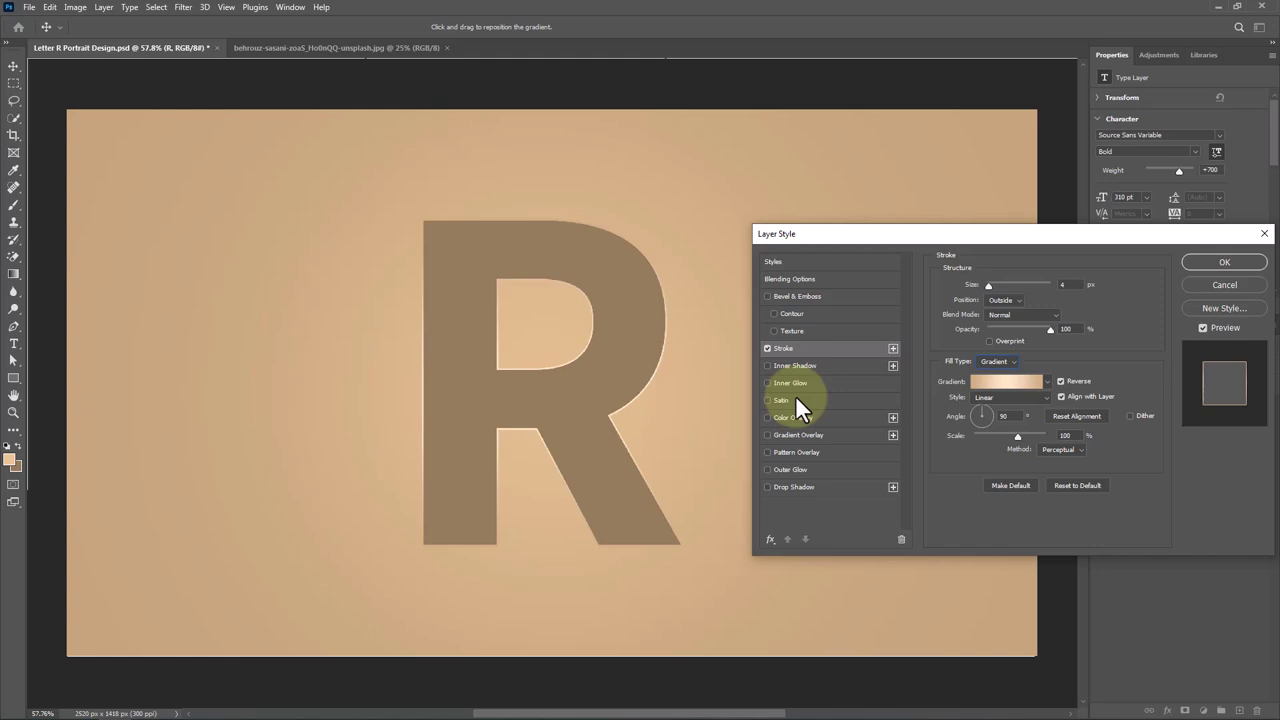
# Step: Add a Multiply inner shadow to the R in 161616 at 53% opacity and 38 px size
pyautogui.click(789, 366)
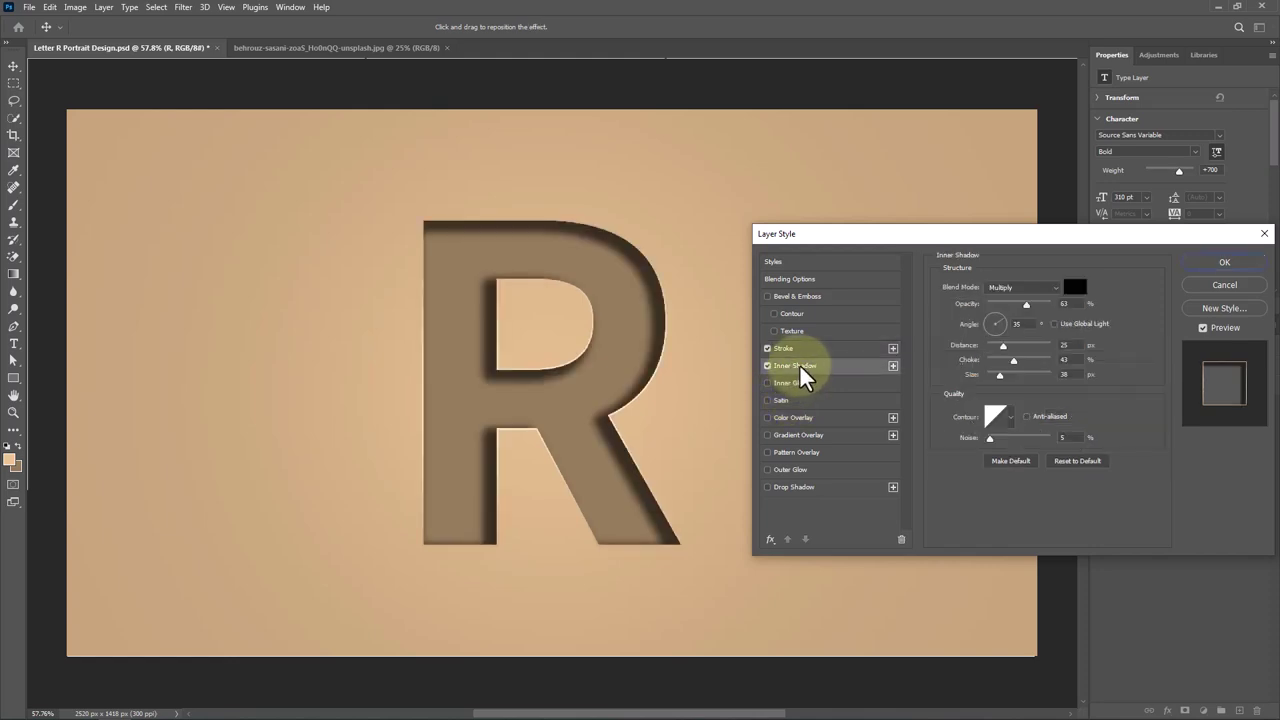
pyautogui.click(1056, 288)
pyautogui.click(1030, 292)
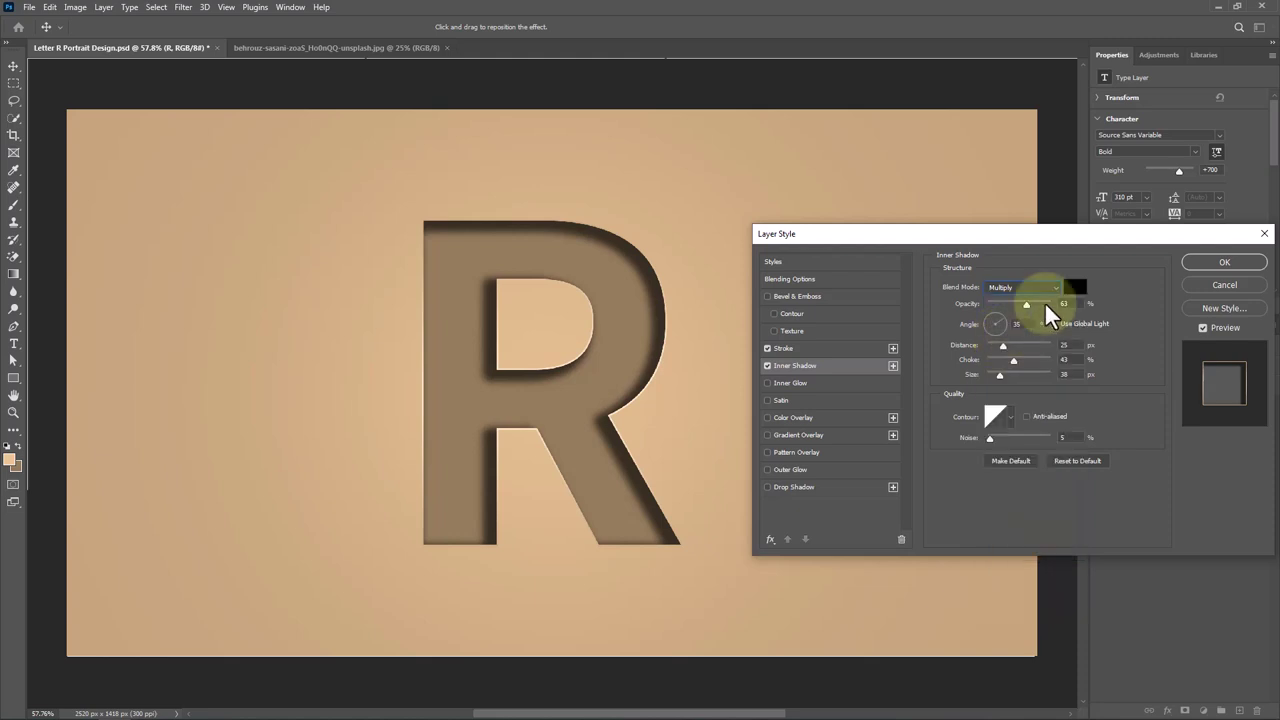
pyautogui.click(1075, 287)
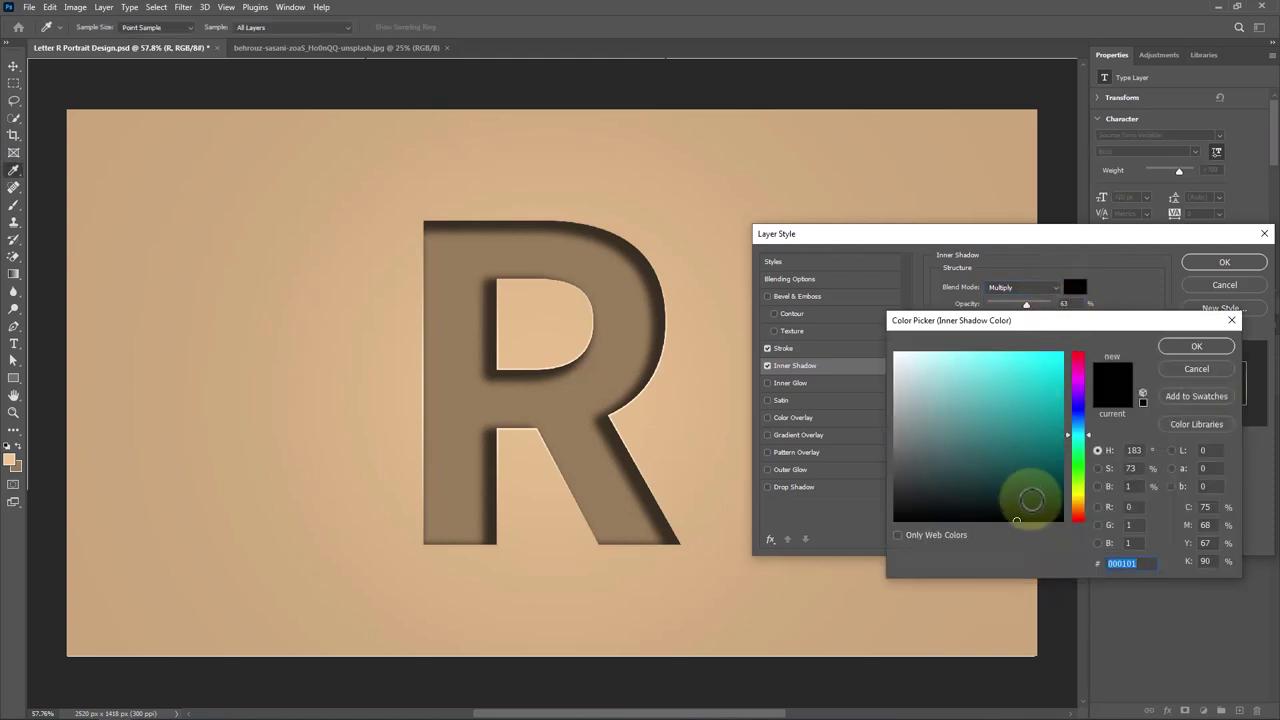
pyautogui.moveTo(1031, 500)
pyautogui.mouseDown()
pyautogui.moveTo(920, 494)
pyautogui.moveTo(889, 507)
pyautogui.mouseUp()
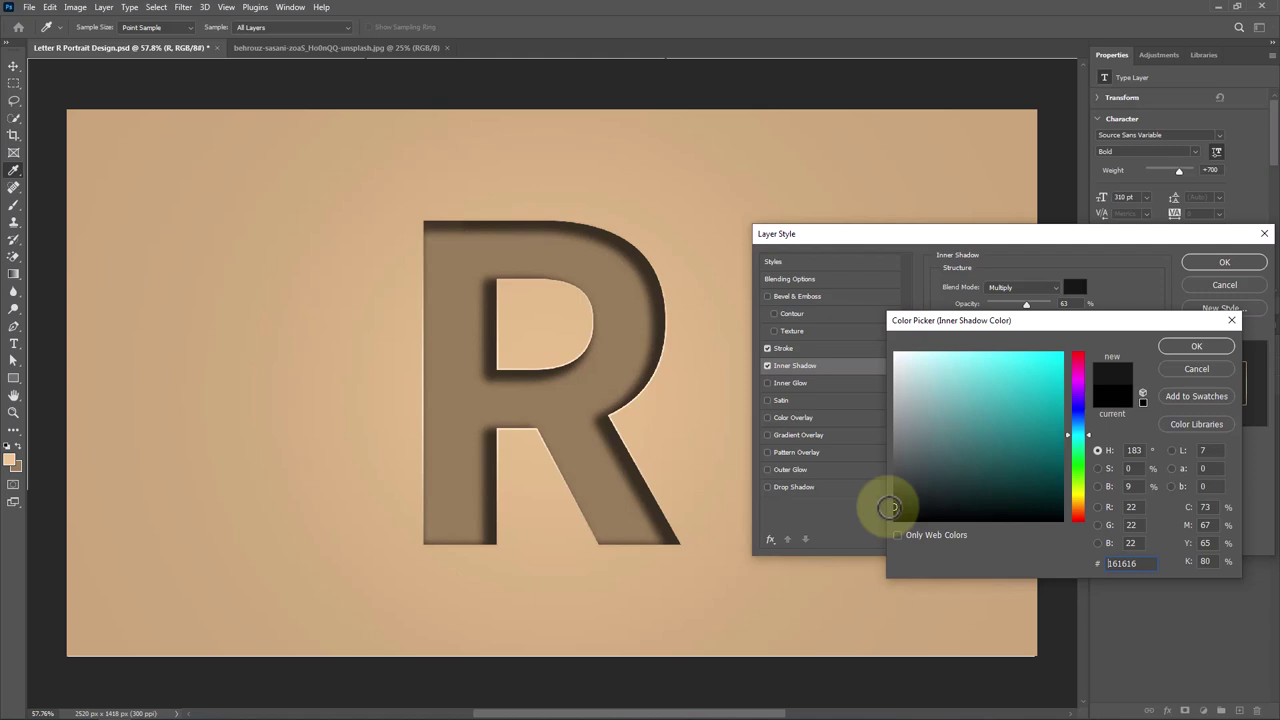
pyautogui.click(1200, 347)
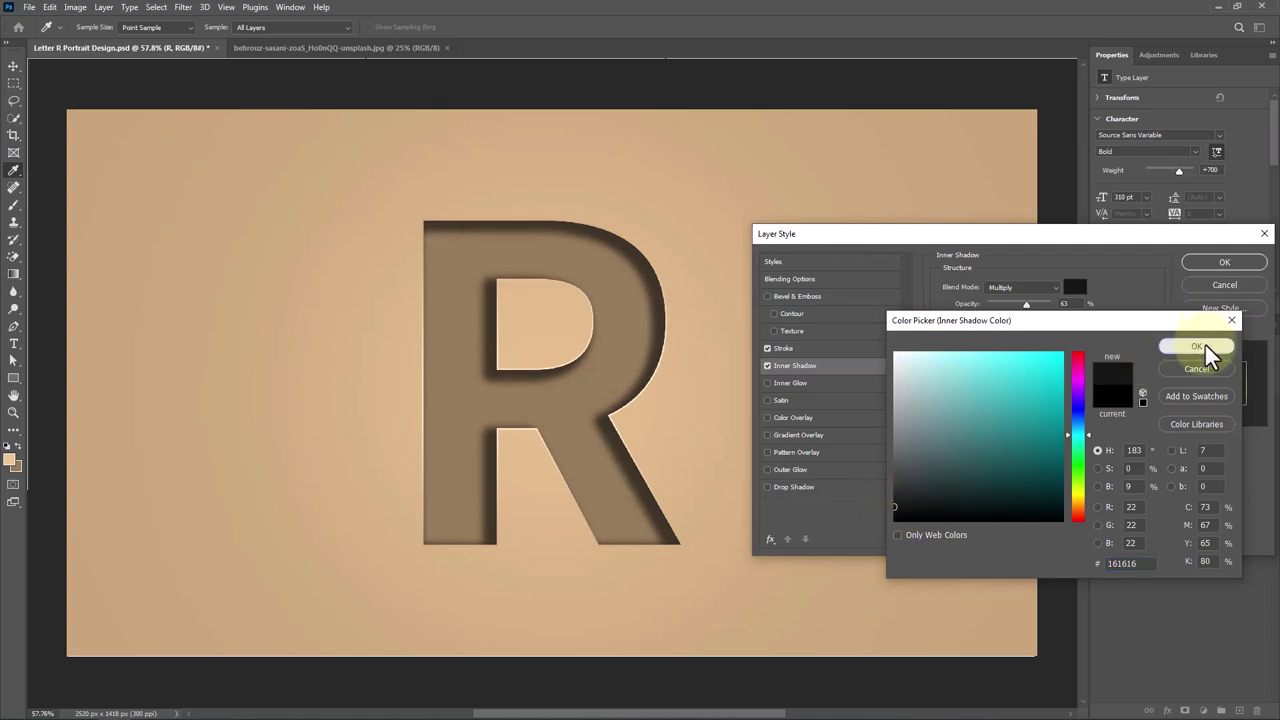
pyautogui.moveTo(1027, 305); pyautogui.dragTo(1020, 304)
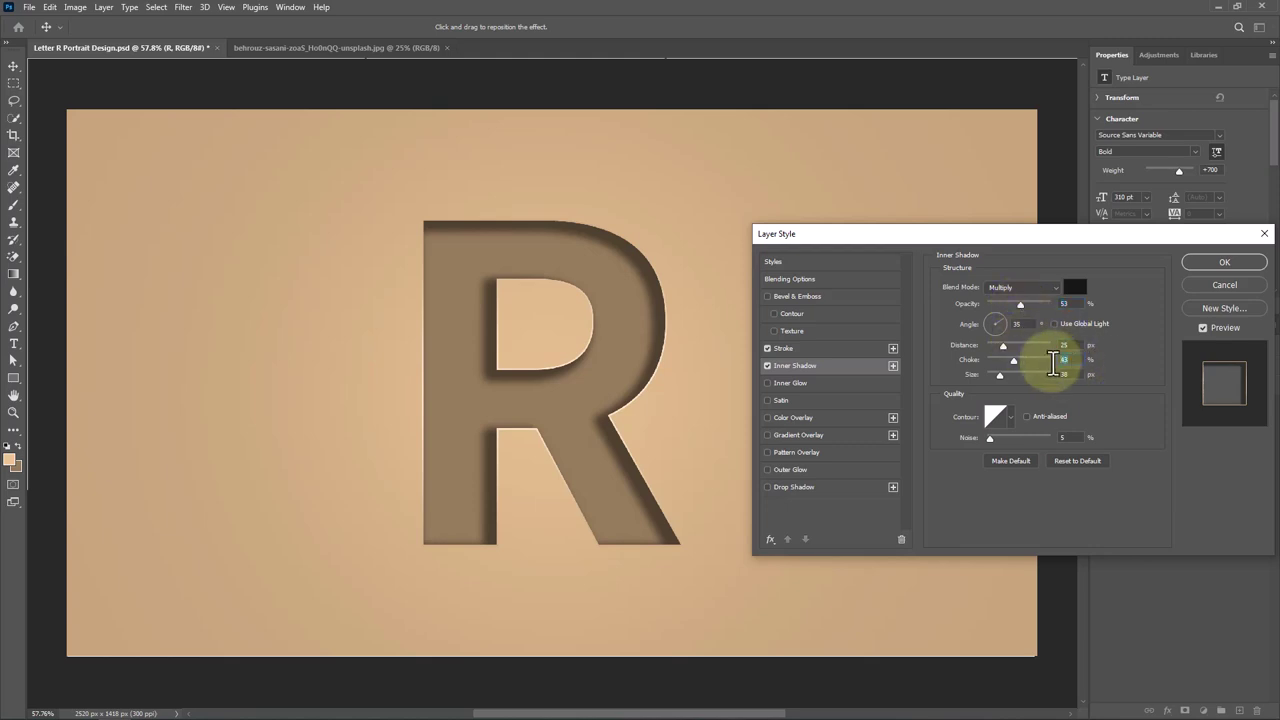
pyautogui.click(1065, 374)
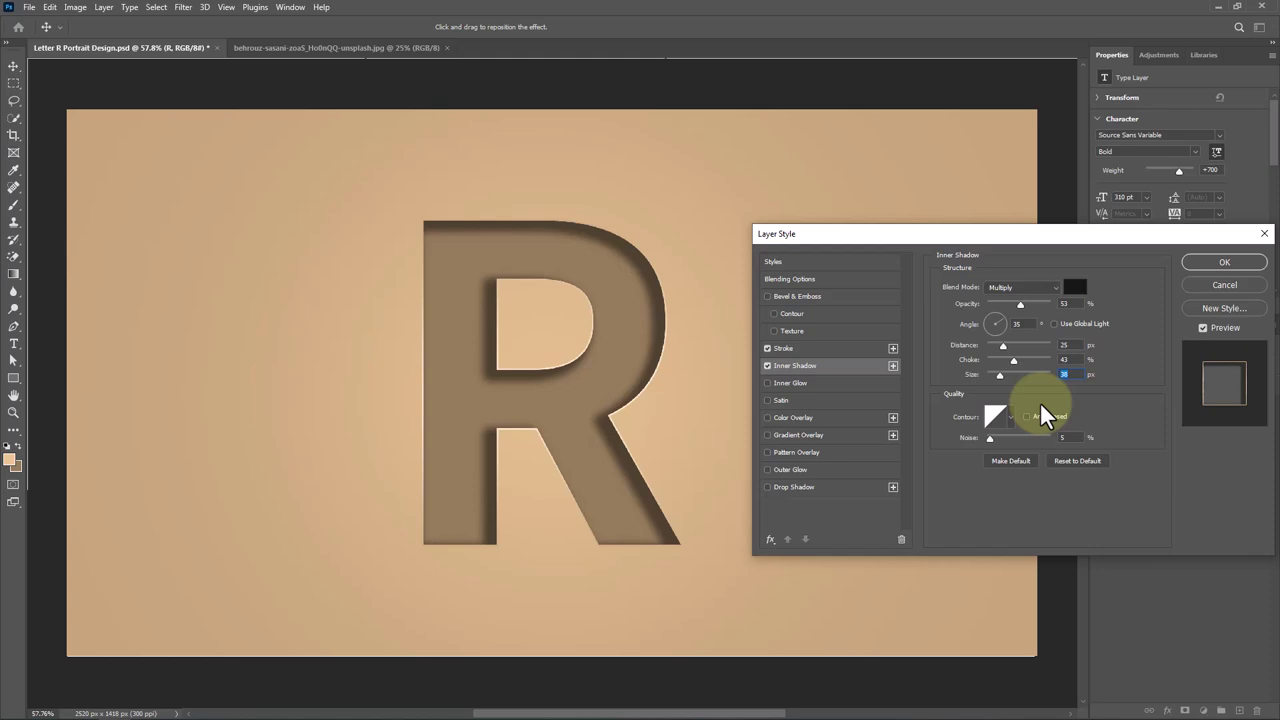
pyautogui.click(1234, 266)
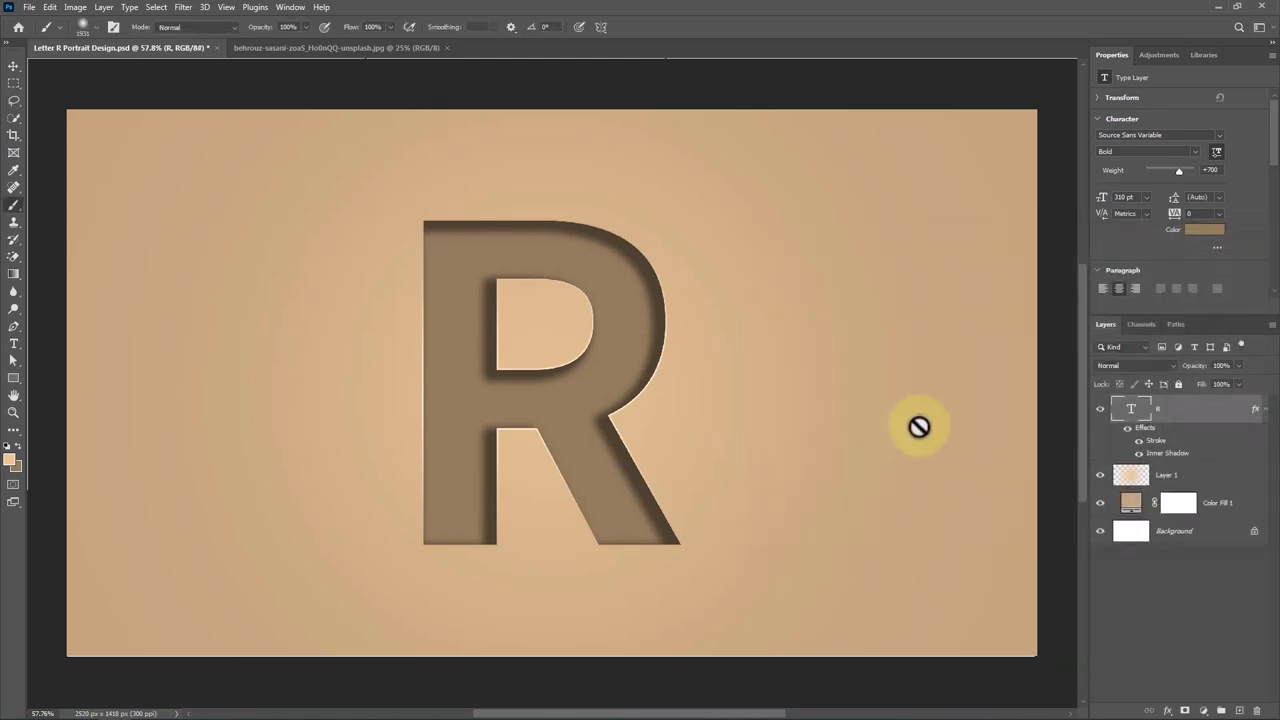
# Step: In the portrait photo, select the subject and mask out the background
pyautogui.click(398, 49)
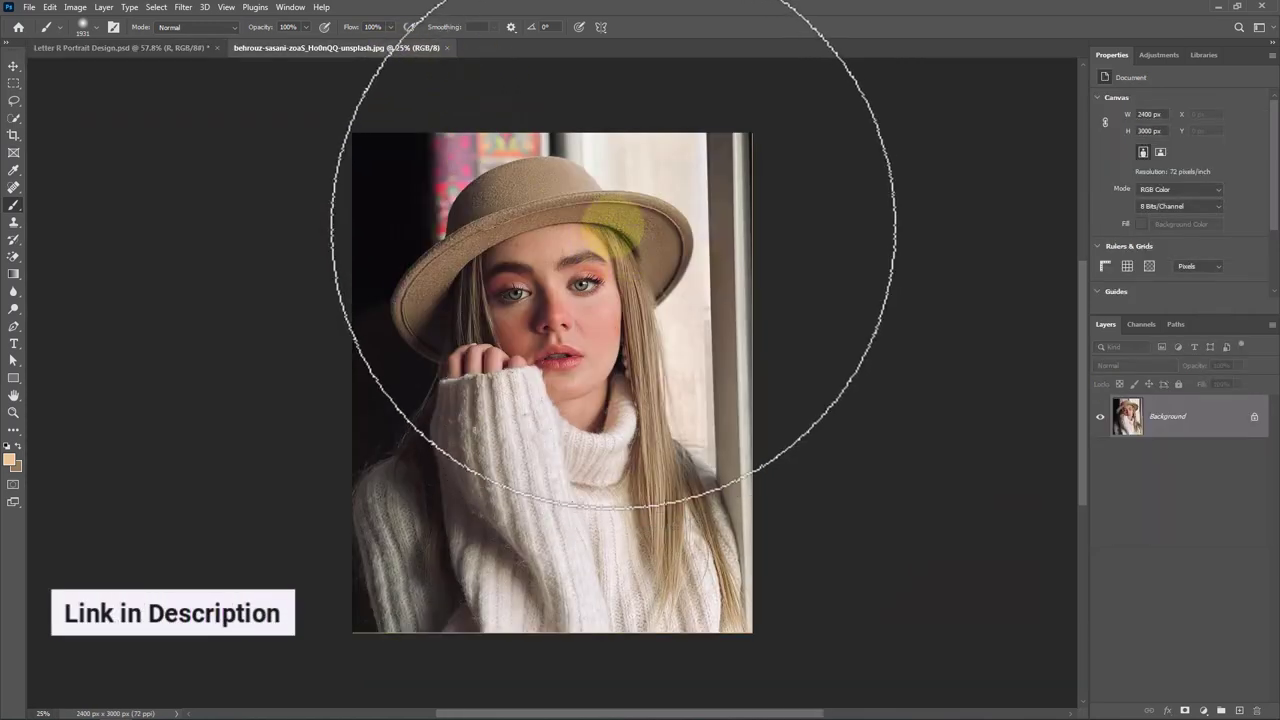
pyautogui.click(13, 64)
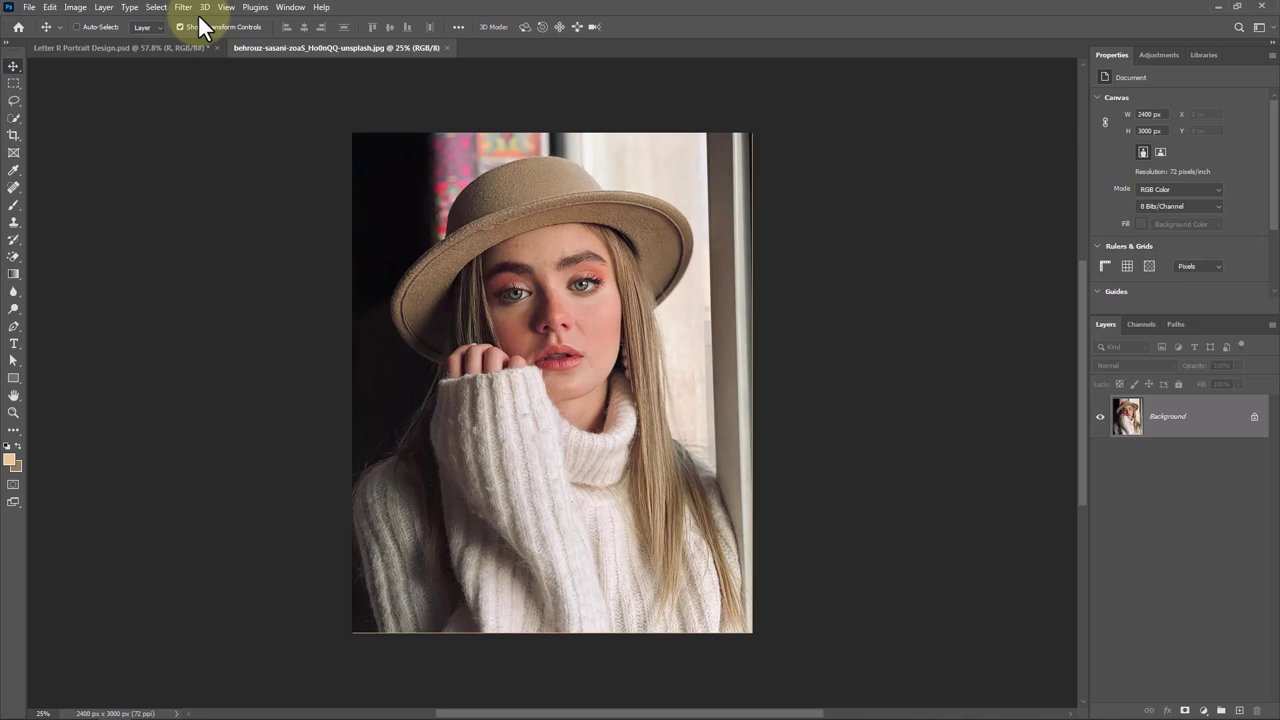
pyautogui.click(157, 8)
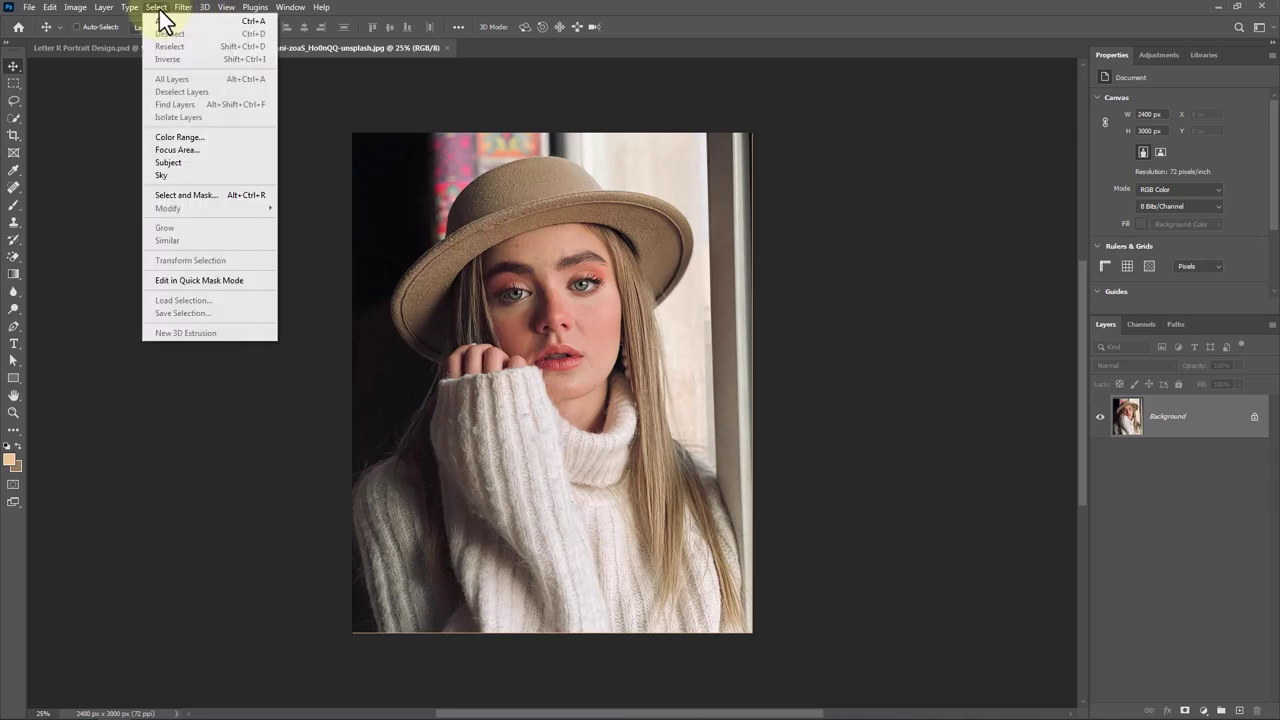
pyautogui.click(168, 162)
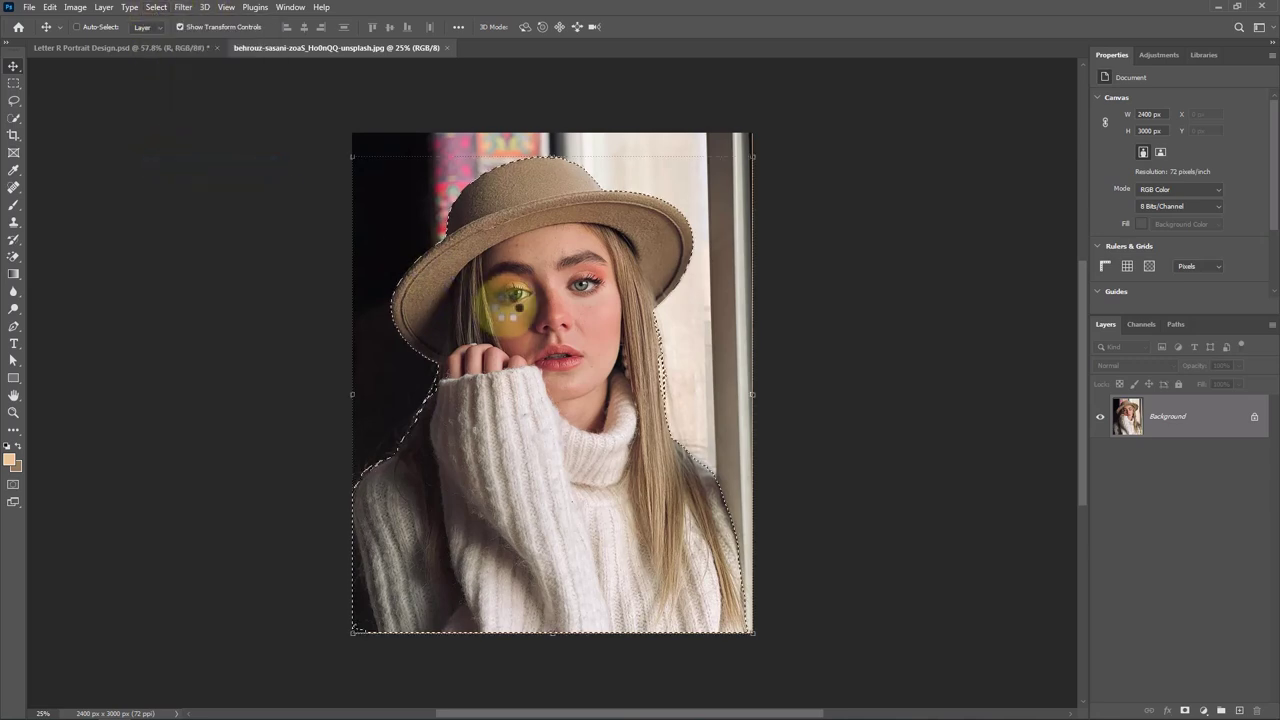
pyautogui.click(1185, 710)
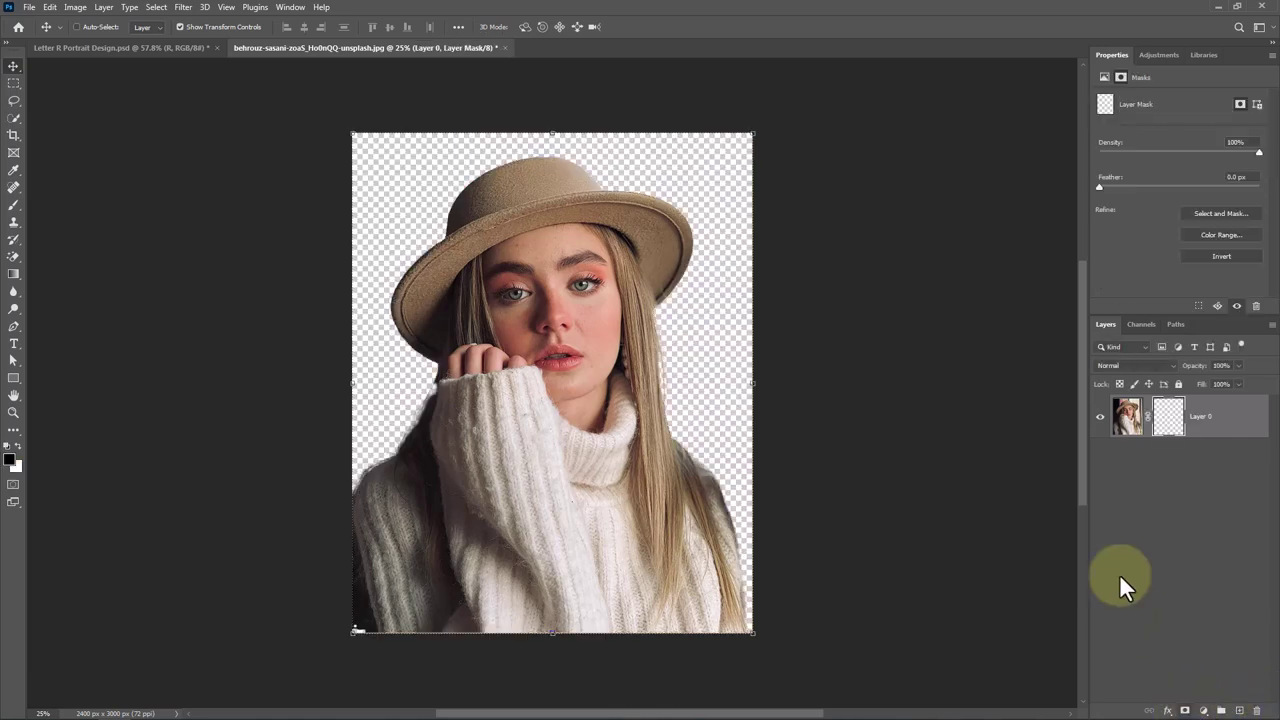
# Step: Convert the masked layer to a smart object and rename it 'Model'
pyautogui.rightClick(1207, 432)
pyautogui.click(1080, 340)
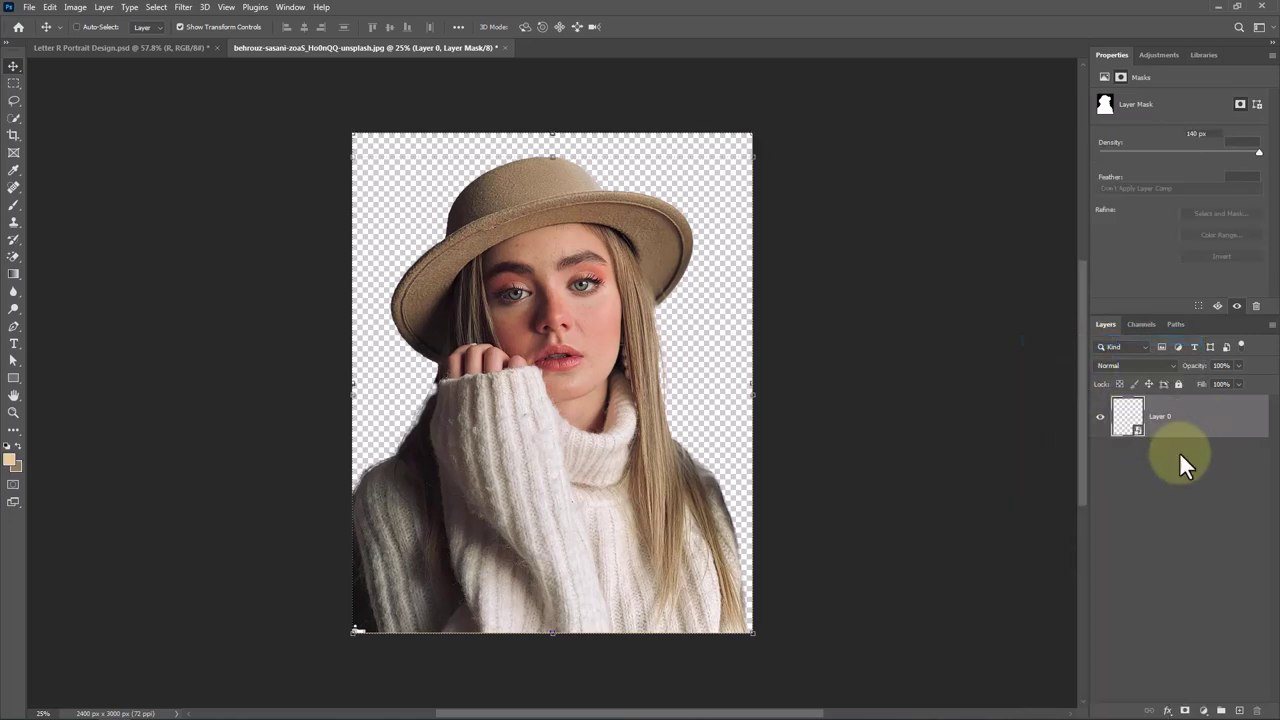
pyautogui.doubleClick(1163, 417)
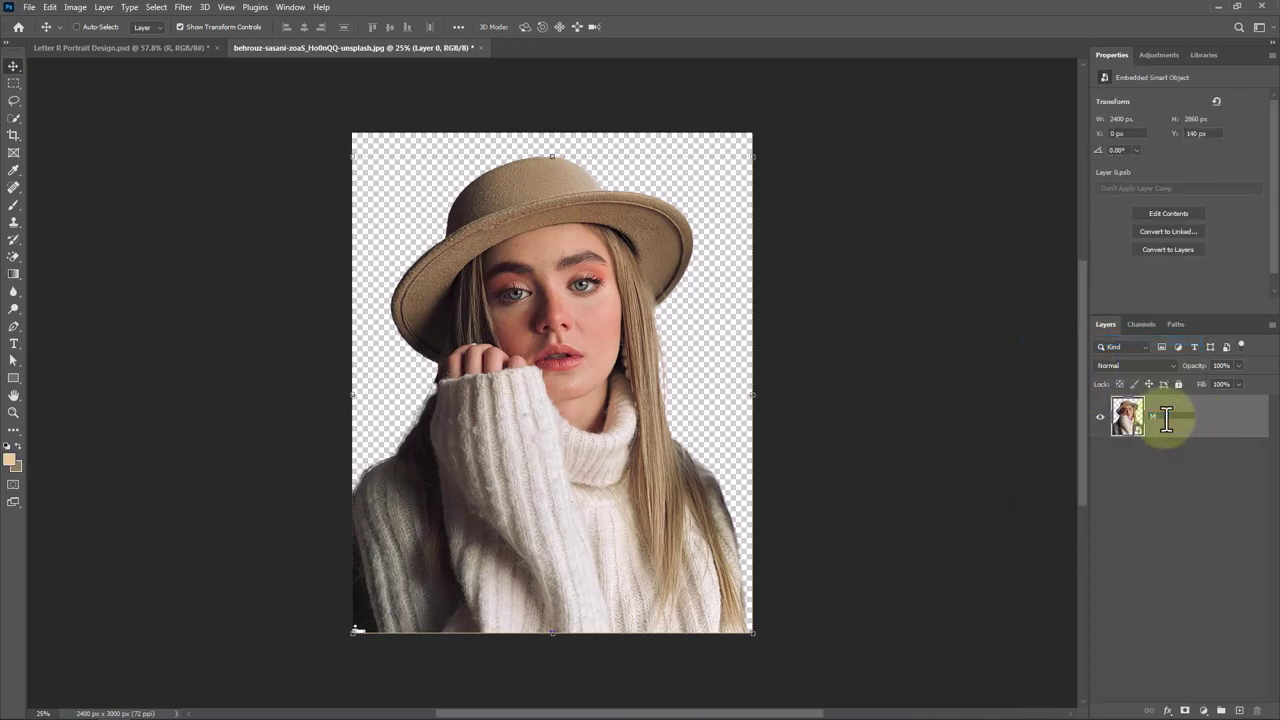
pyautogui.press('Return')
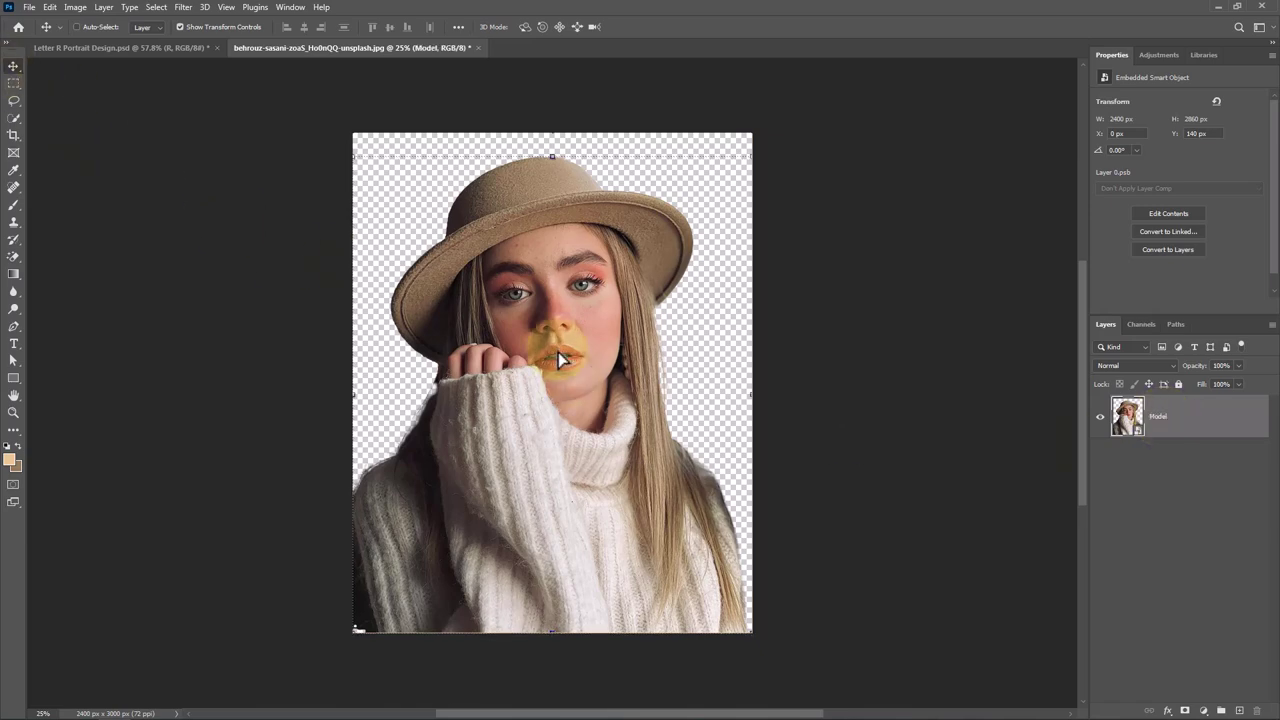
# Step: Bring the Model layer into the Letter R design at 73% opacity, shifted up-left over the R
pyautogui.moveTo(563, 337); pyautogui.dragTo(512, 314)
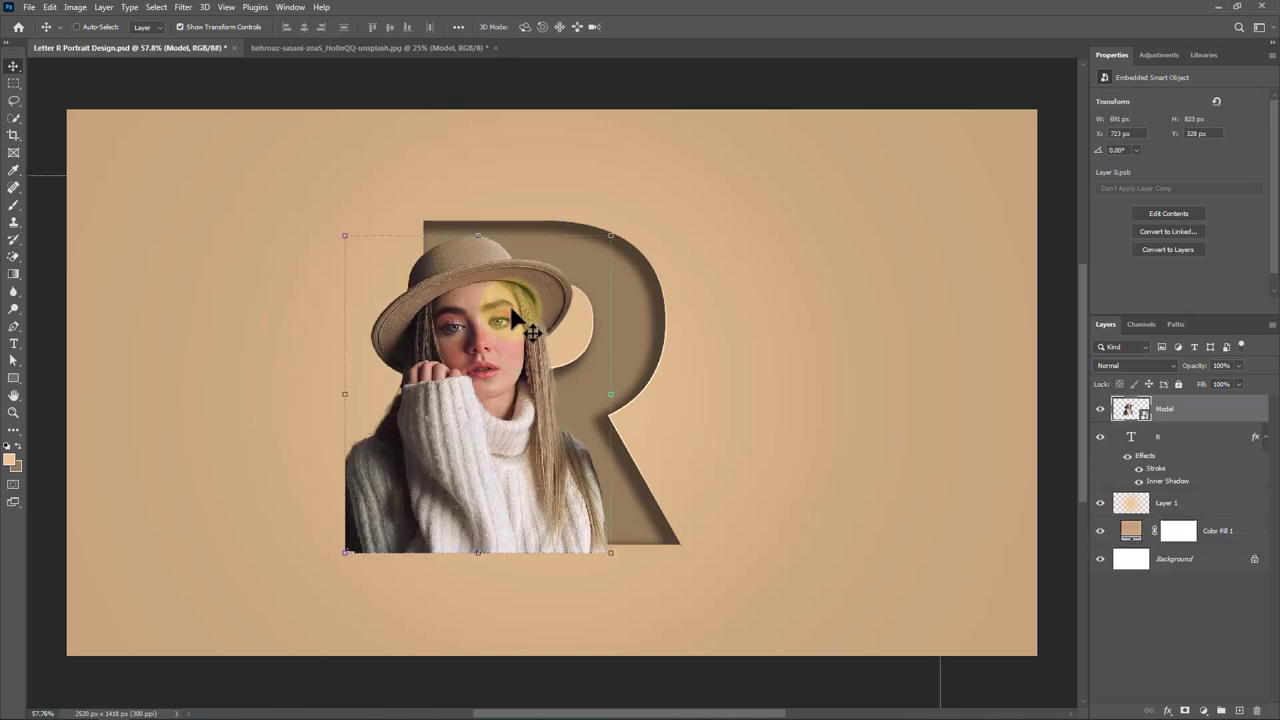
pyautogui.hotkey('ctrl', 't')
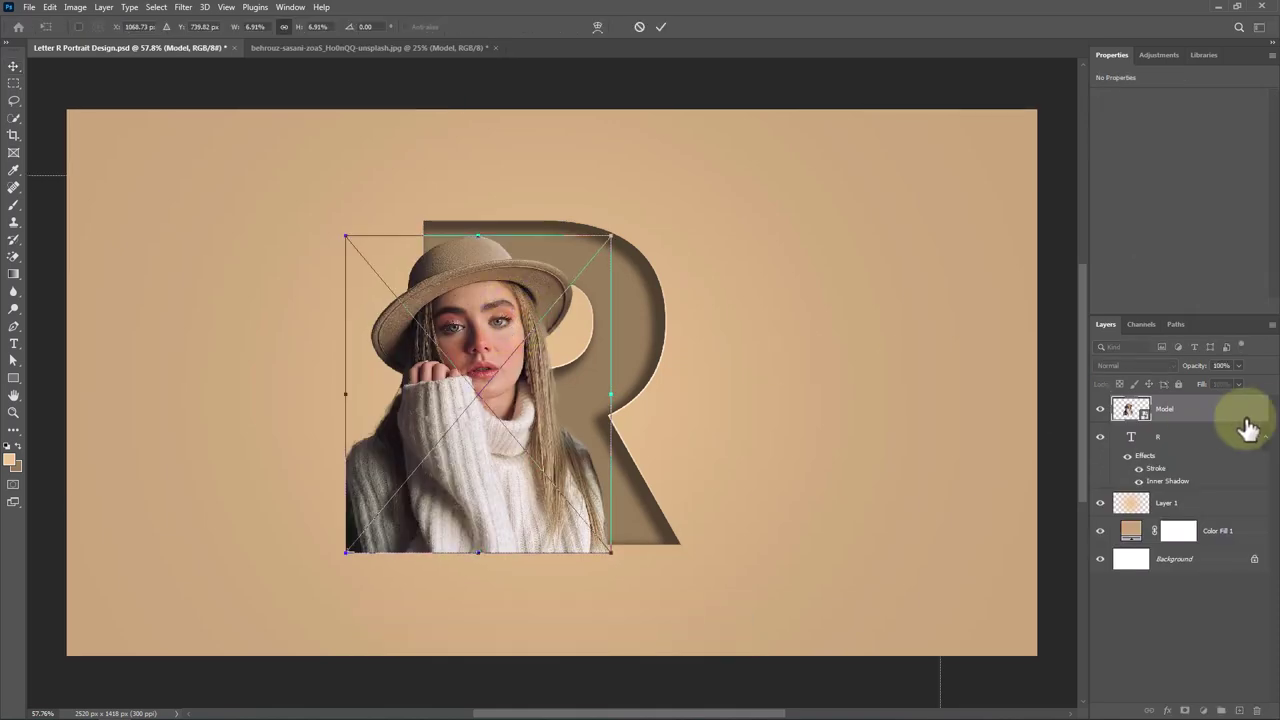
pyautogui.moveTo(1190, 366); pyautogui.dragTo(1182, 368)
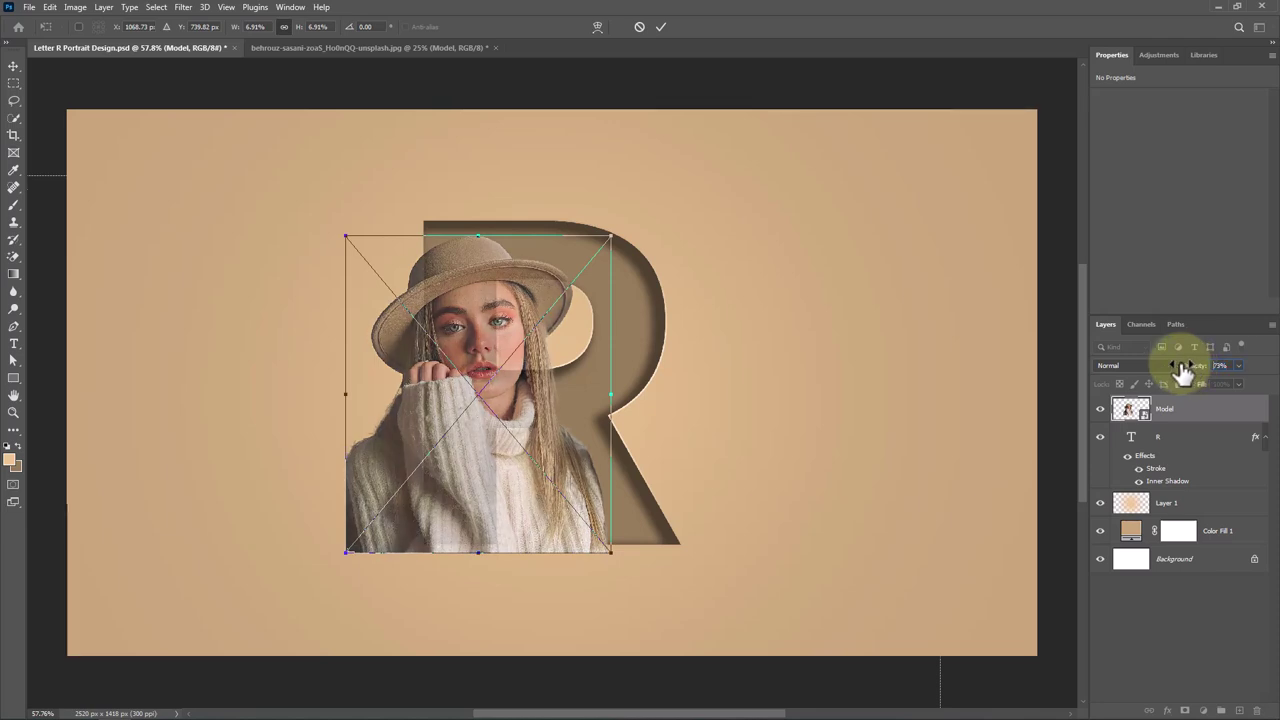
pyautogui.moveTo(539, 468); pyautogui.dragTo(528, 466)
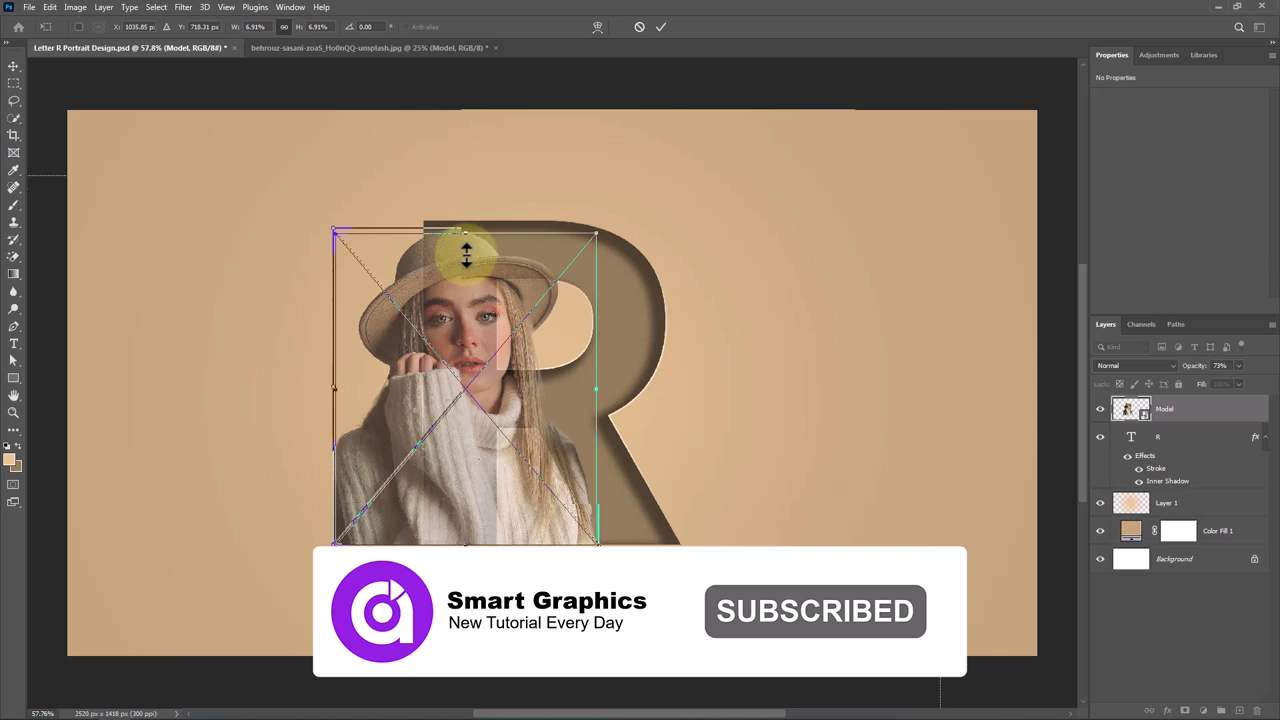
# Step: Scale the model to 615 × 733 px over the R's left half and return Model opacity to 100%
pyautogui.moveTo(465, 253); pyautogui.dragTo(465, 264)
pyautogui.moveTo(463, 382); pyautogui.dragTo(464, 385)
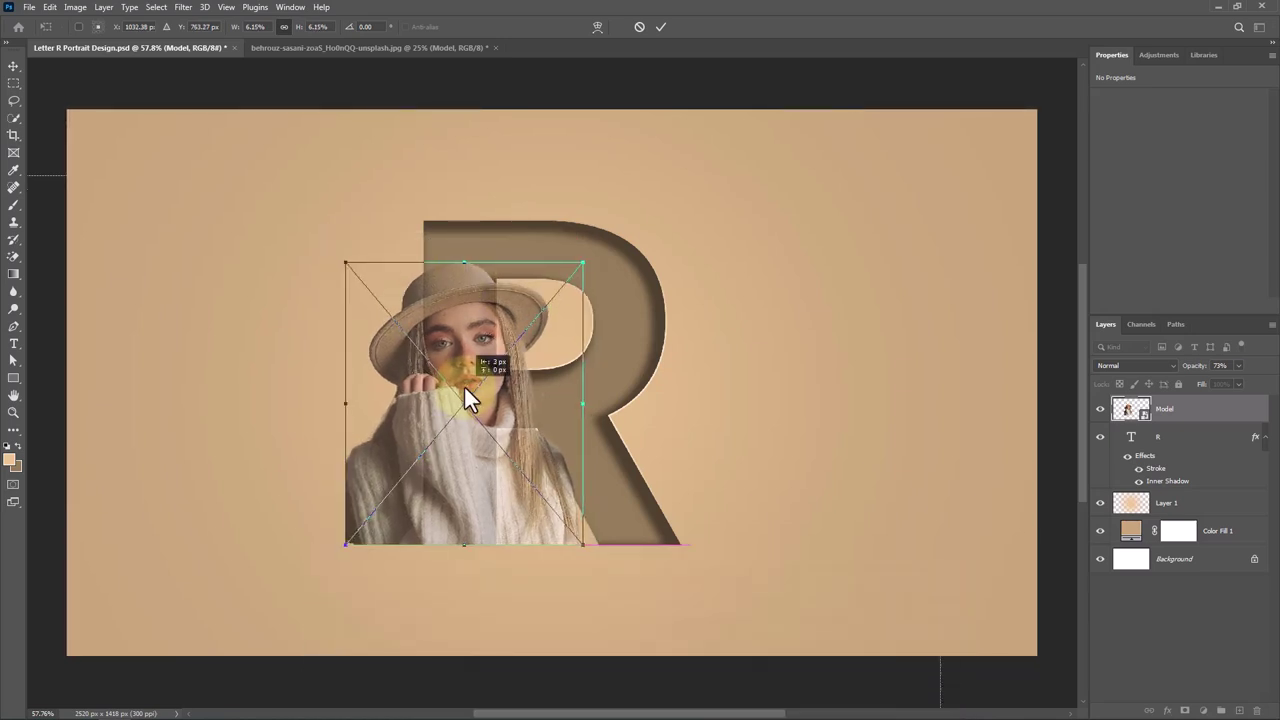
pyautogui.click(467, 384)
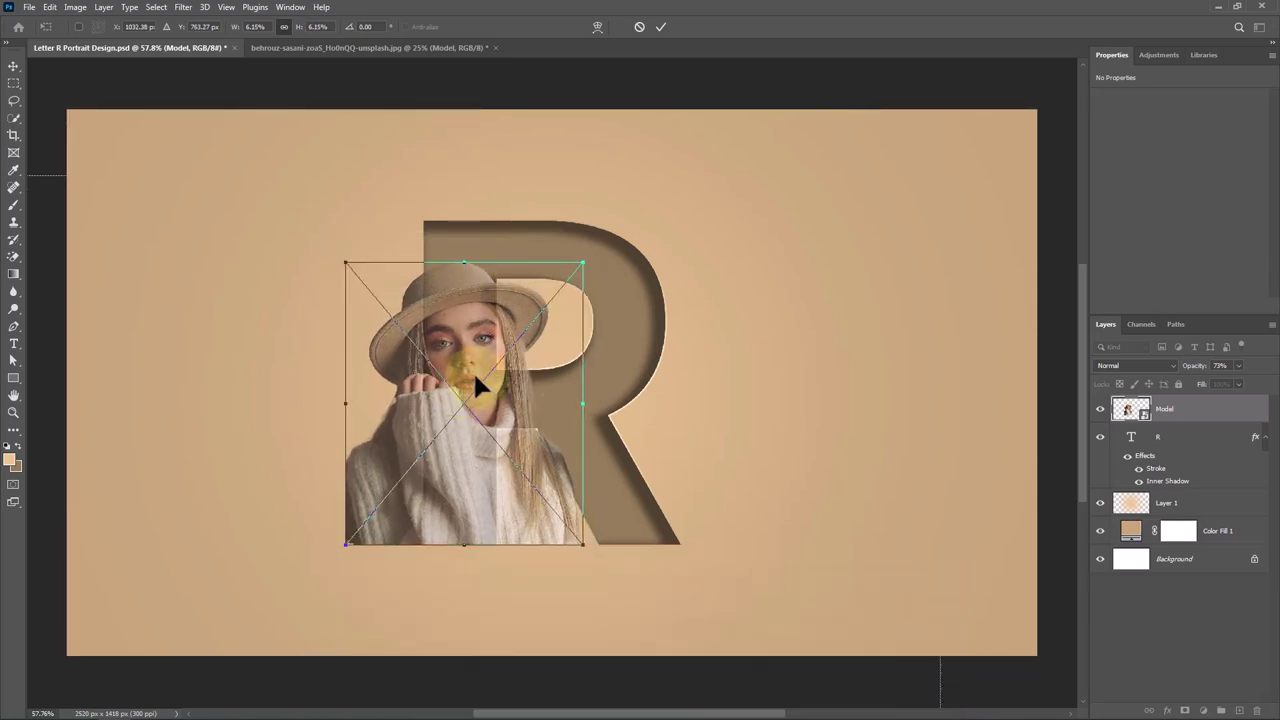
pyautogui.click(661, 26)
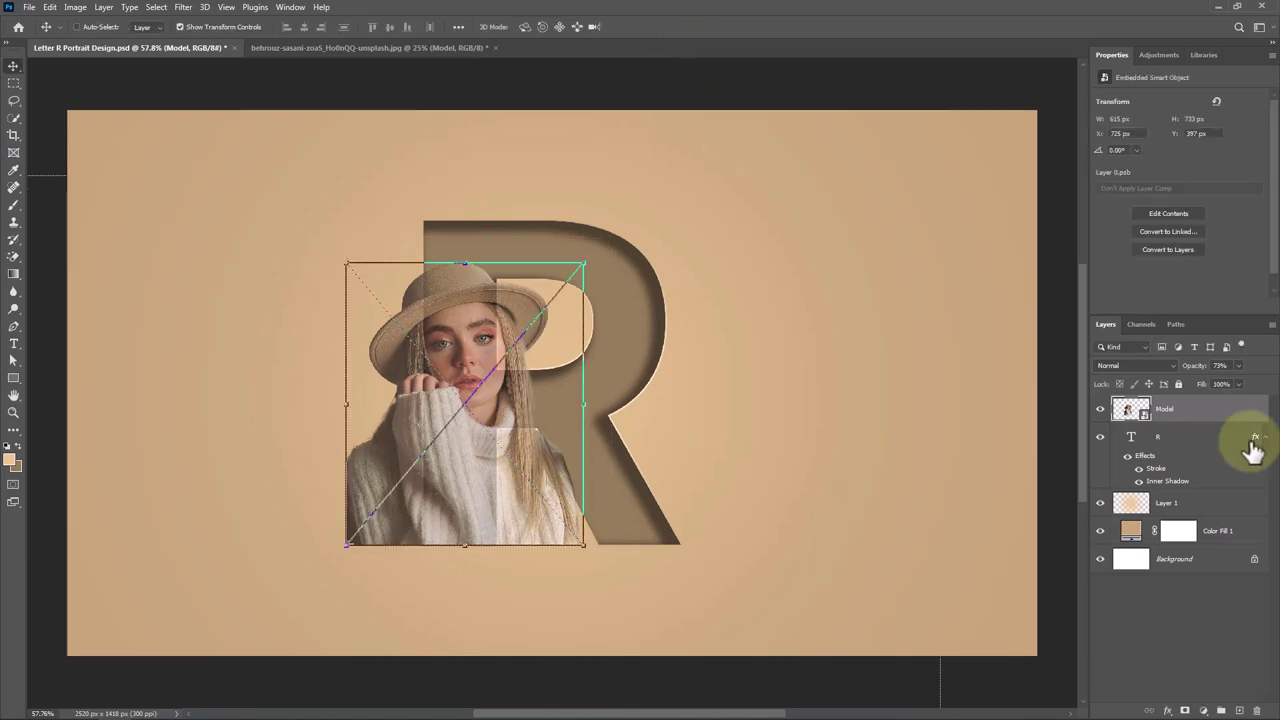
pyautogui.moveTo(1196, 372); pyautogui.dragTo(1265, 371)
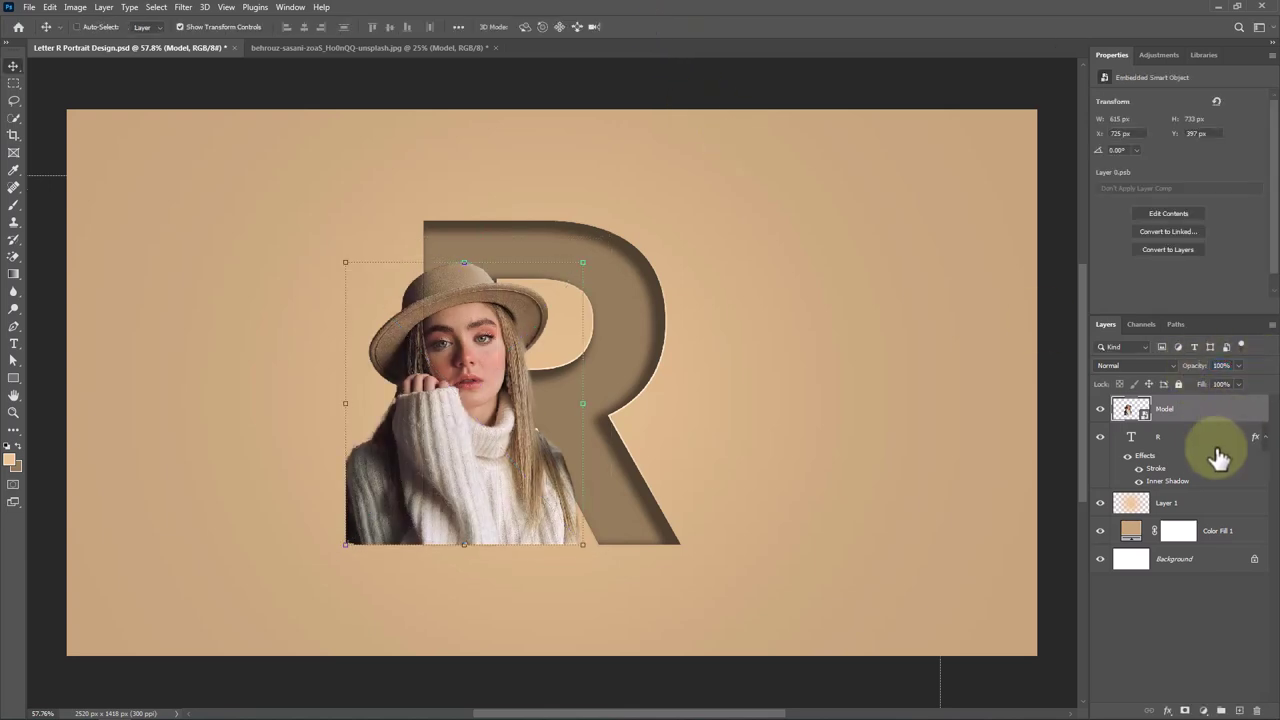
# Step: Clip the Model layer into the R, duplicate it, and give Model copy a white layer mask
pyautogui.rightClick(1203, 414)
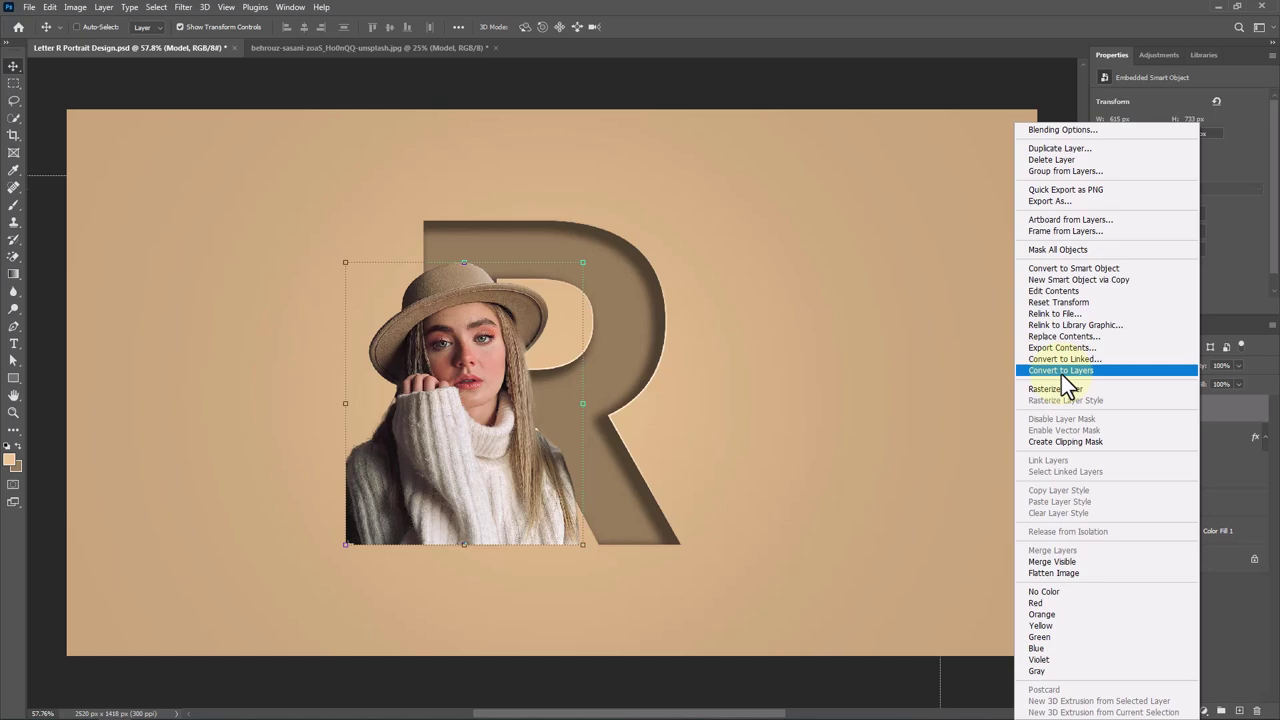
pyautogui.click(1062, 441)
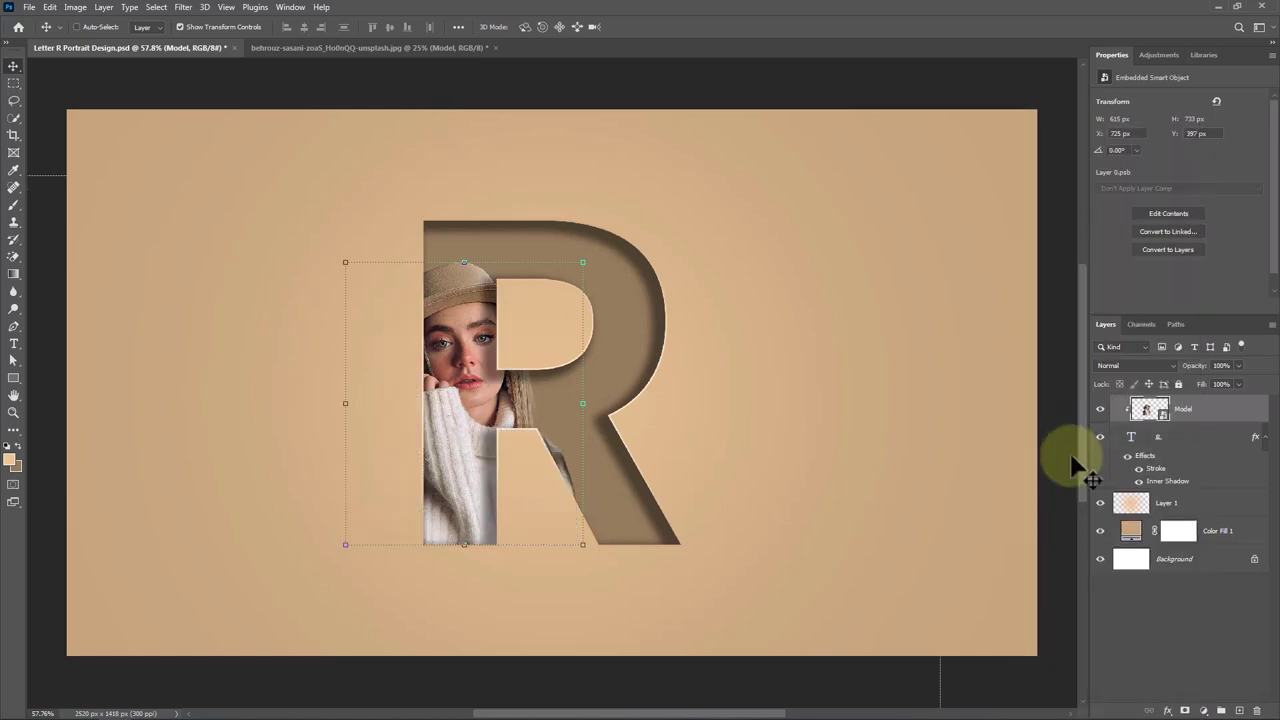
pyautogui.hotkey('ctrl', 'j')
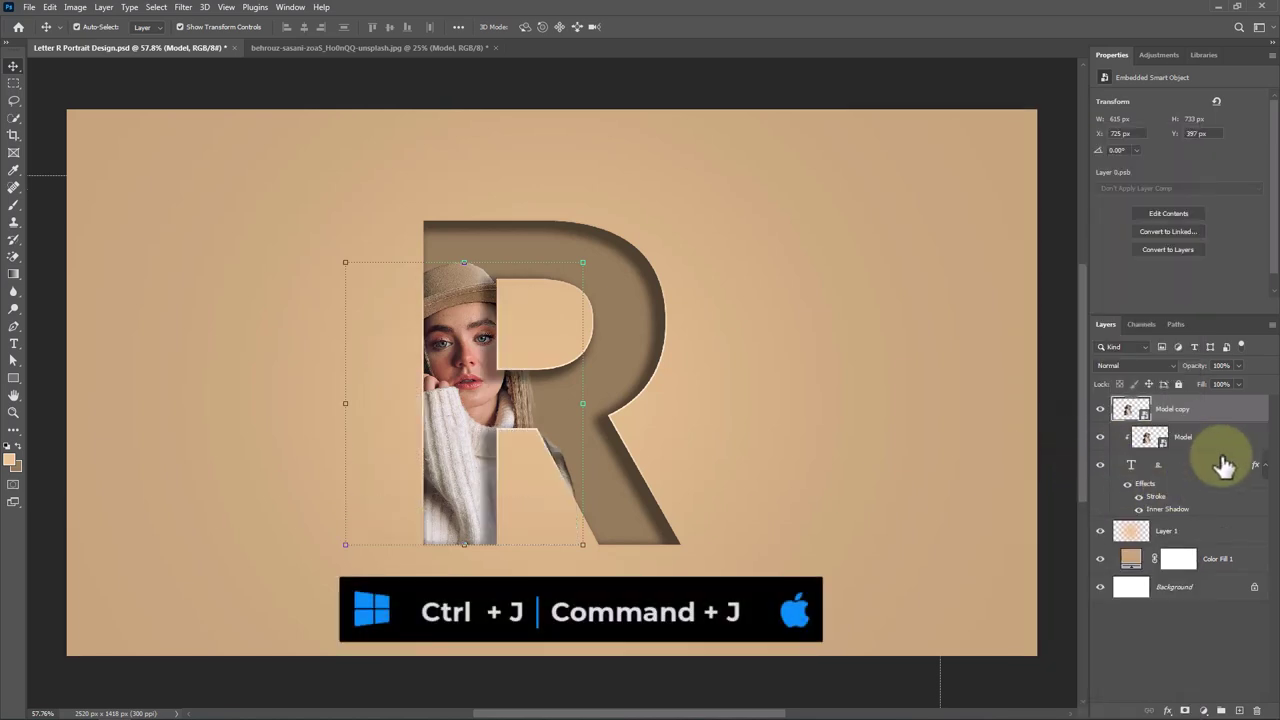
pyautogui.click(1186, 710)
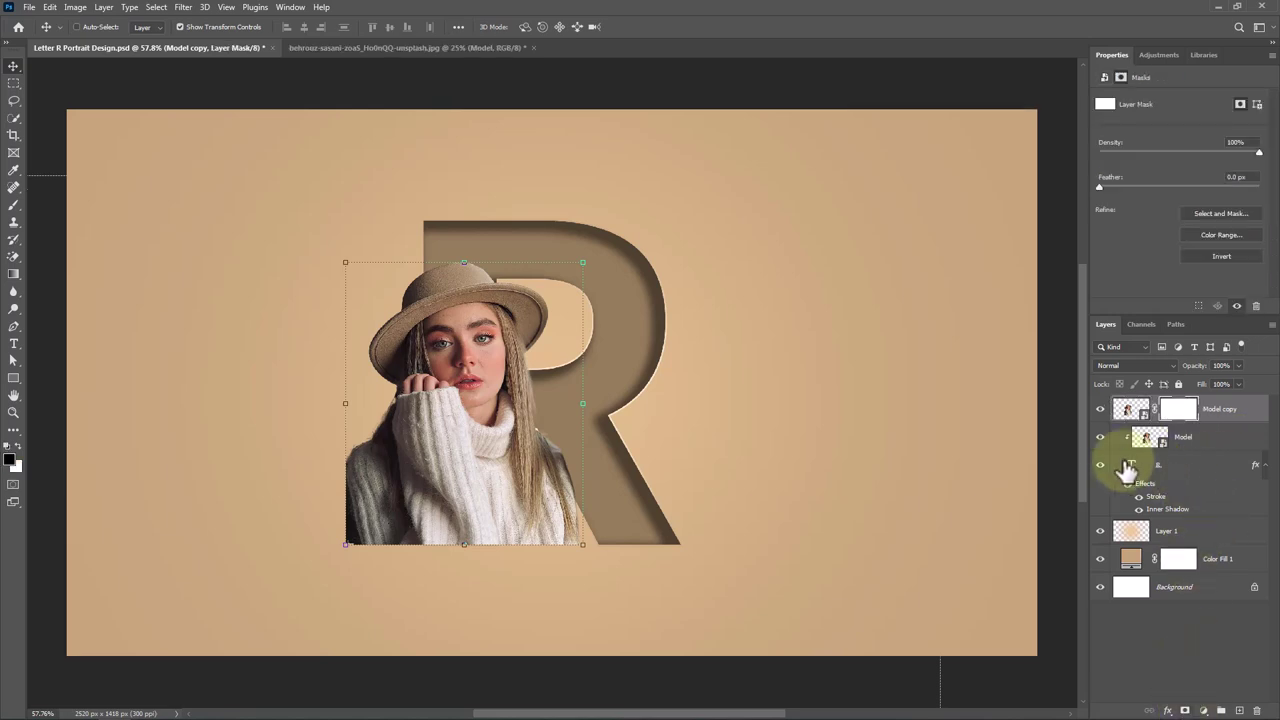
# Step: Load the R's outline as a selection, target Model copy's mask, and invert the selection
pyautogui.rightClick(1133, 468)
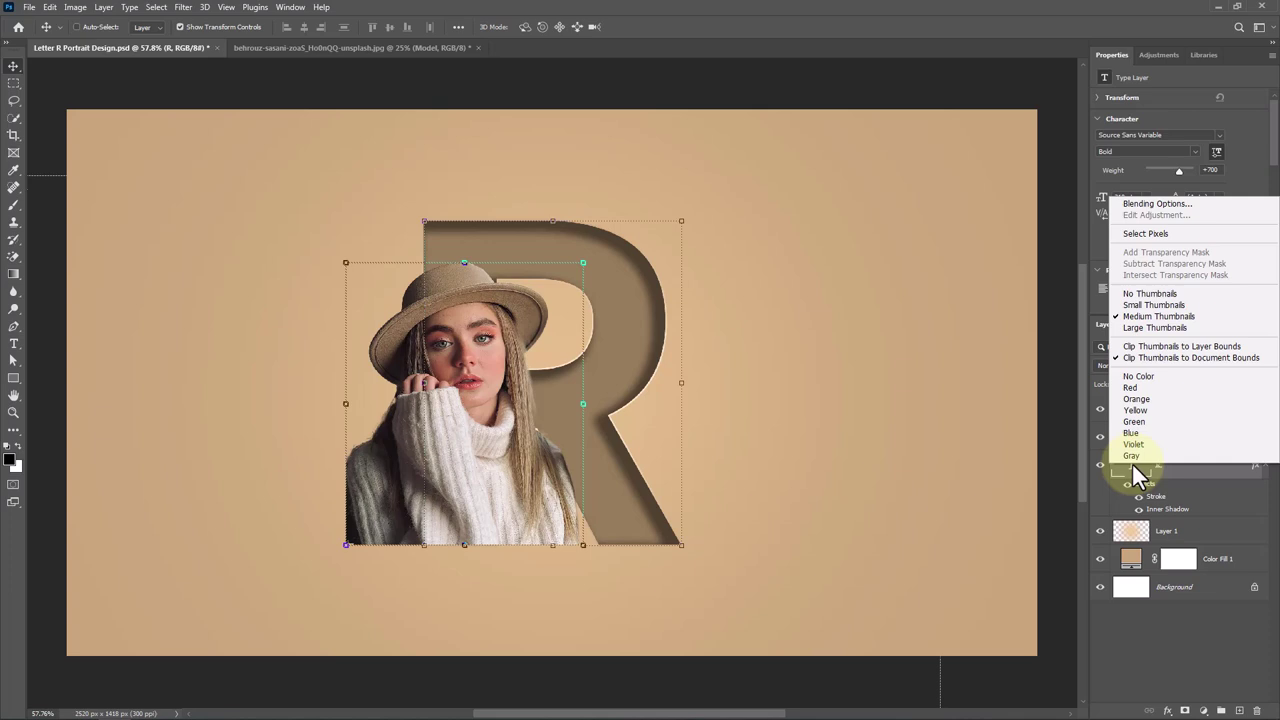
pyautogui.click(1128, 234)
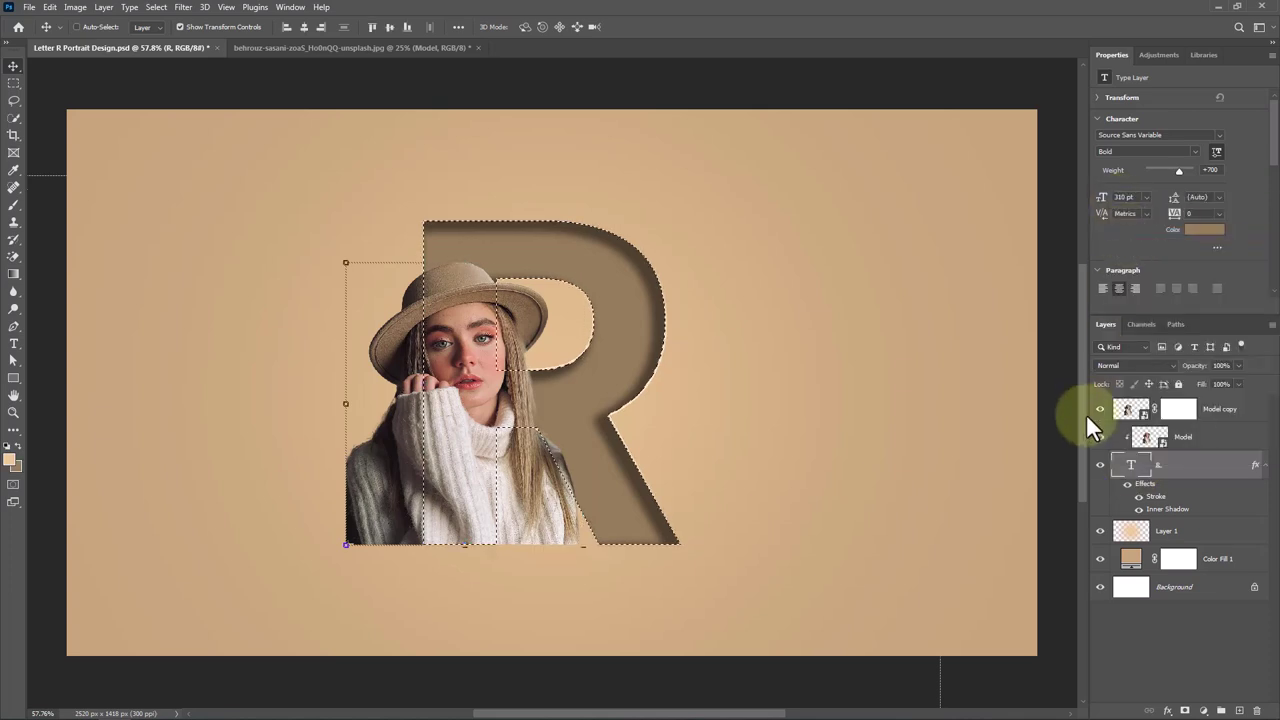
pyautogui.click(1178, 410)
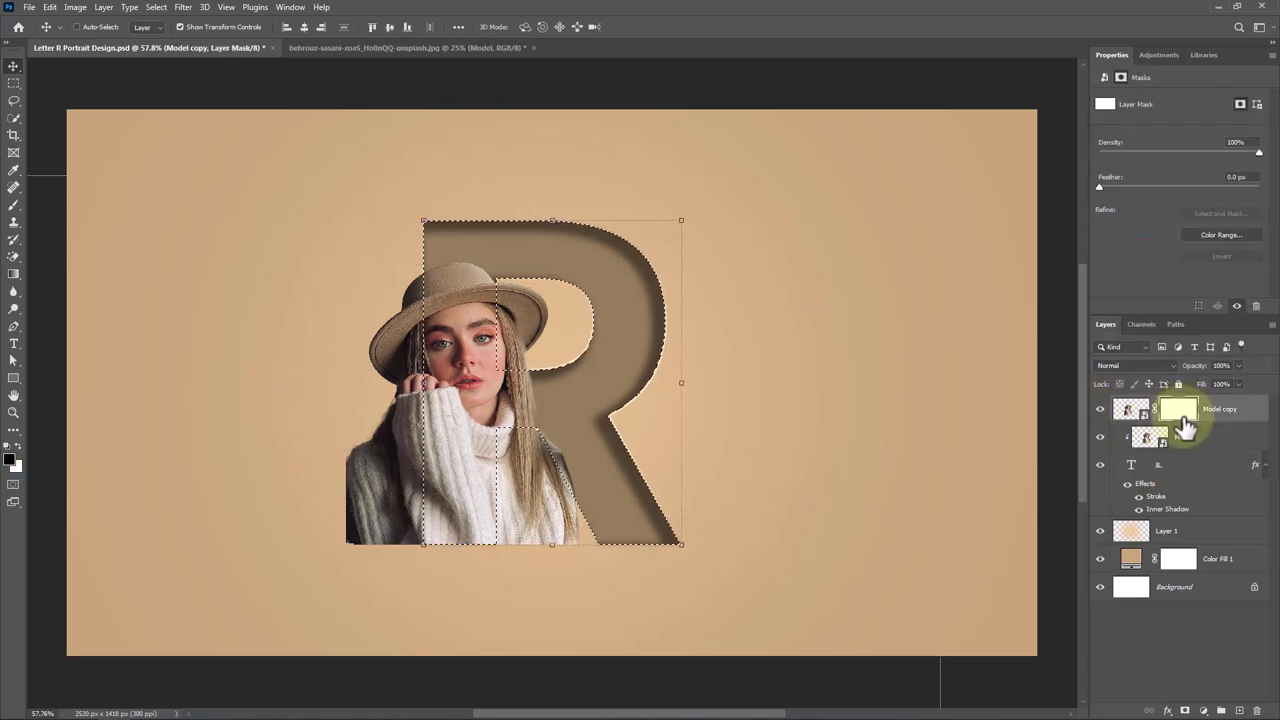
pyautogui.click(156, 7)
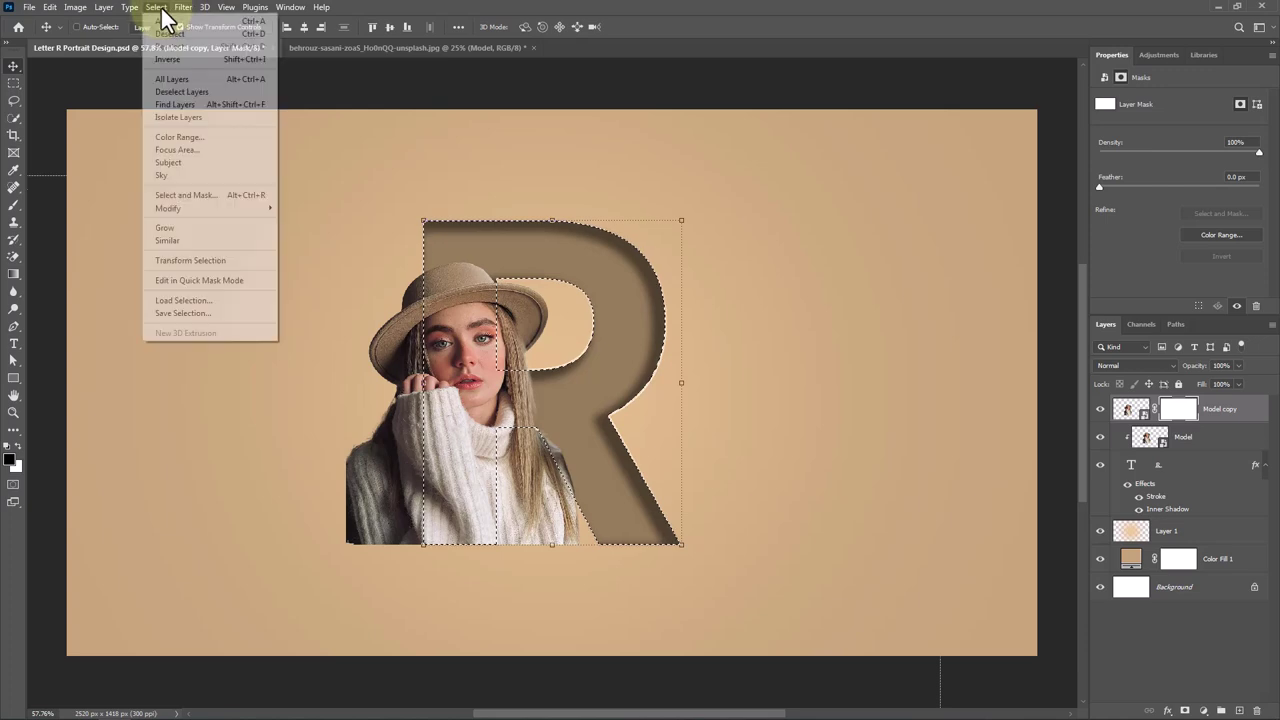
pyautogui.click(180, 59)
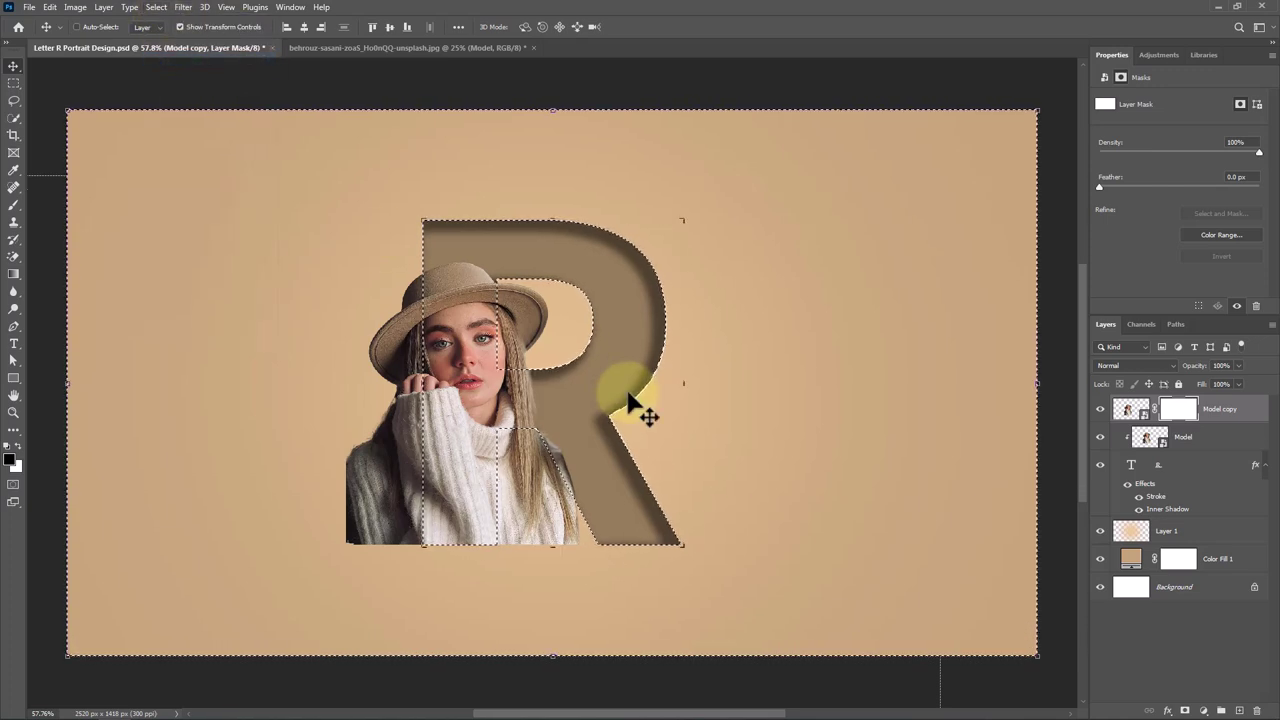
# Step: With a round black brush of about 369 px, paint out the model outside the R
pyautogui.click(13, 204)
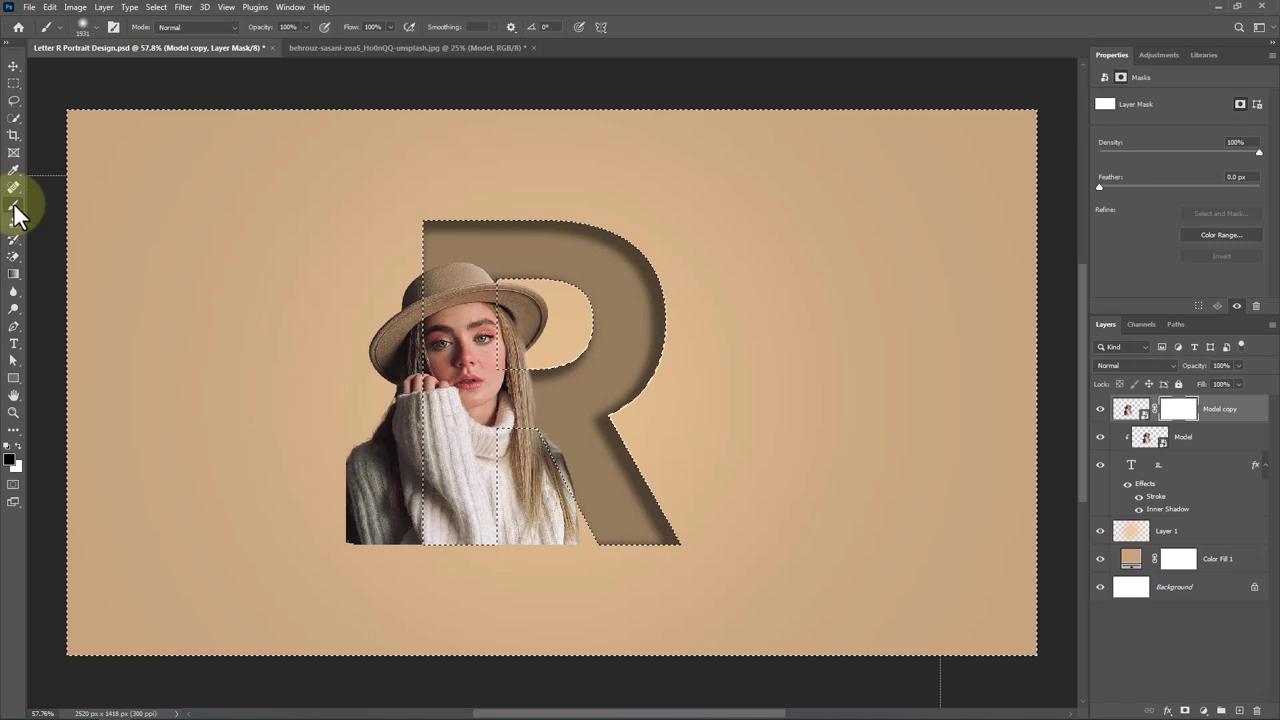
pyautogui.rightClick(423, 329)
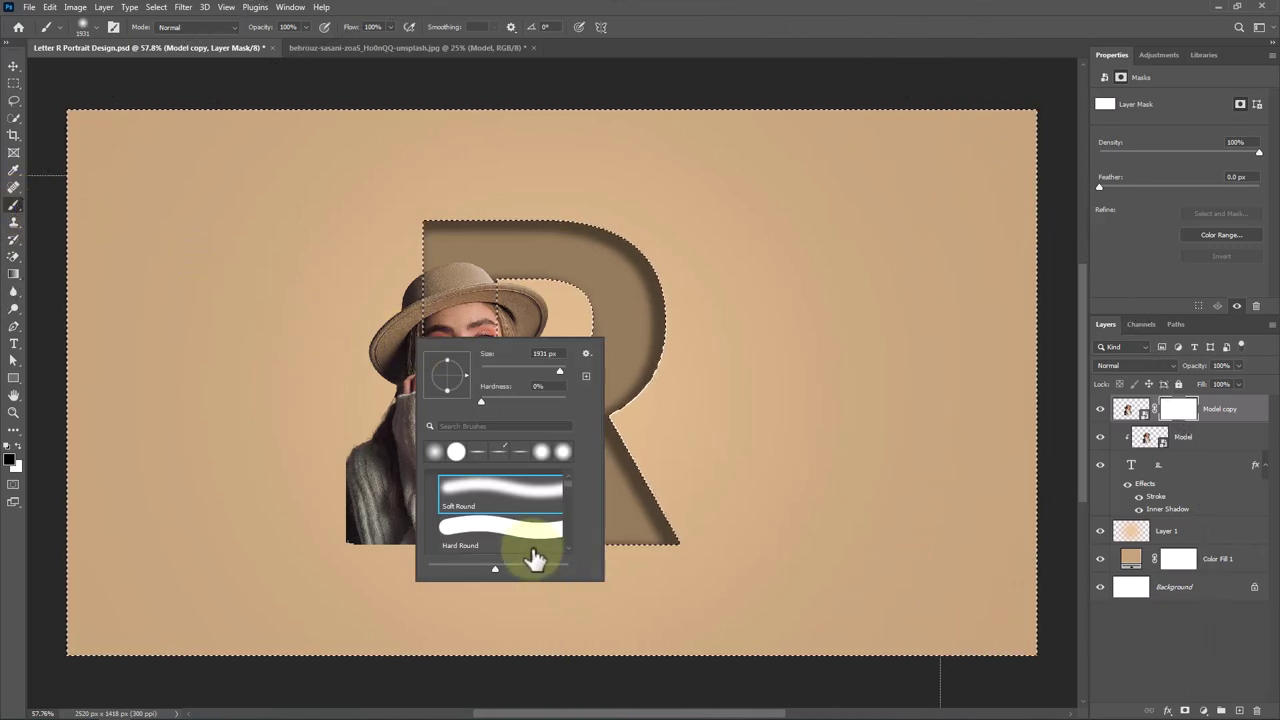
pyautogui.doubleClick(528, 540)
pyautogui.hotkey('ctrl', 'd')
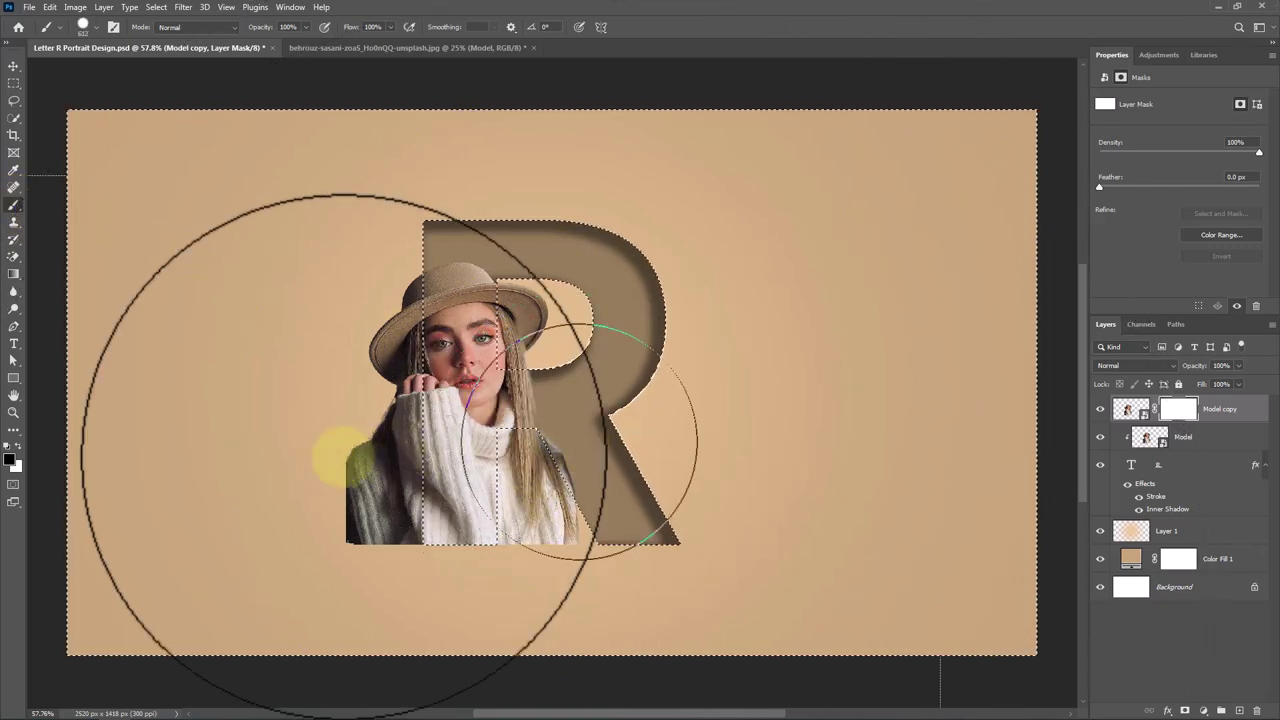
pyautogui.click(12, 455)
pyautogui.hotkey('ctrl', 'shift', 'd')
pyautogui.moveTo(430, 510)
pyautogui.mouseDown()
pyautogui.moveTo(408, 540)
pyautogui.moveTo(411, 527)
pyautogui.moveTo(383, 527)
pyautogui.moveTo(376, 511)
pyautogui.moveTo(353, 238)
pyautogui.moveTo(361, 347)
pyautogui.moveTo(363, 311)
pyautogui.moveTo(343, 443)
pyautogui.mouseUp()
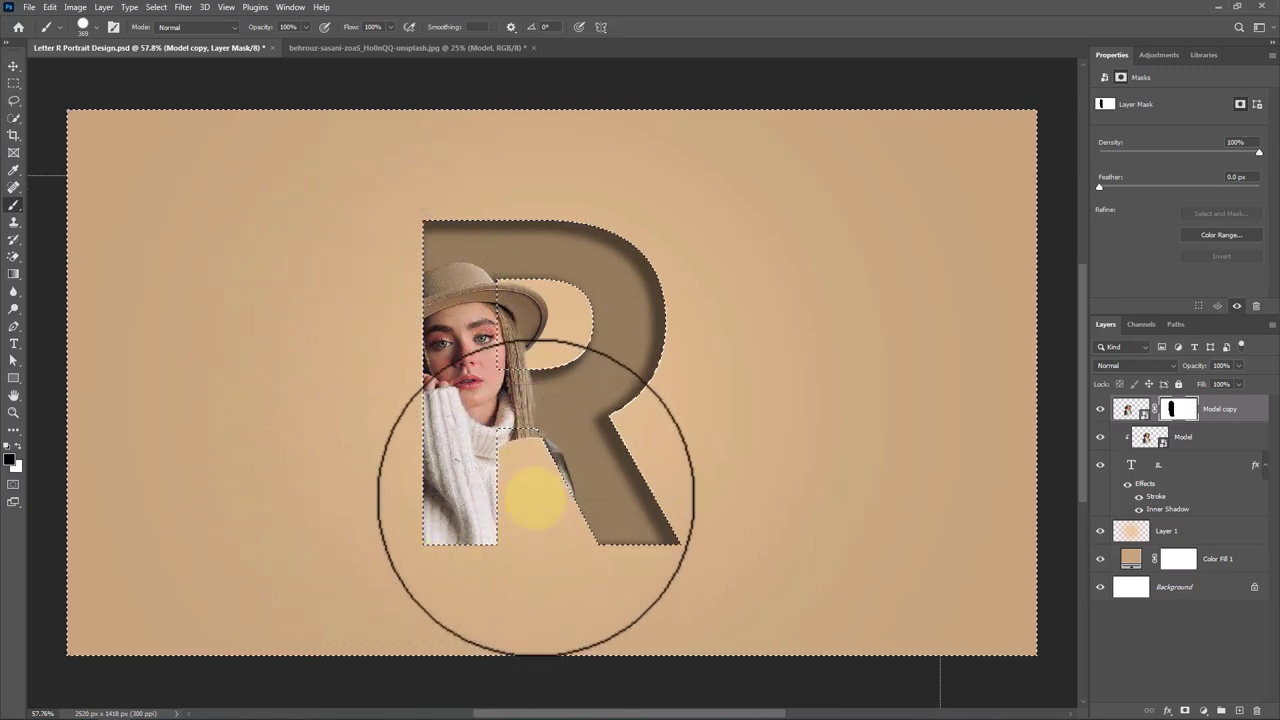
pyautogui.moveTo(536, 488)
pyautogui.mouseDown()
pyautogui.moveTo(562, 534)
pyautogui.moveTo(549, 509)
pyautogui.mouseUp()
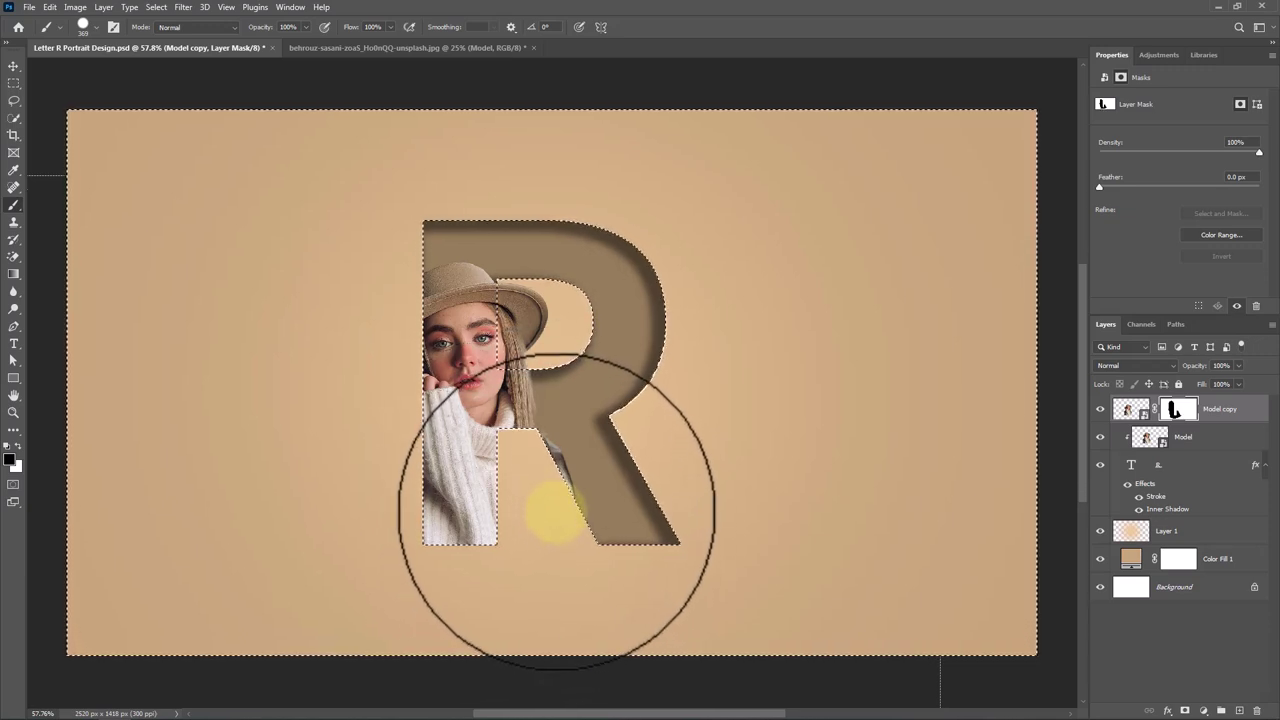
# Step: Invert the selection to the R, hide the model over the R's lower leg, then deselect
pyautogui.click(157, 8)
pyautogui.click(167, 59)
pyautogui.moveTo(585, 468); pyautogui.dragTo(565, 488)
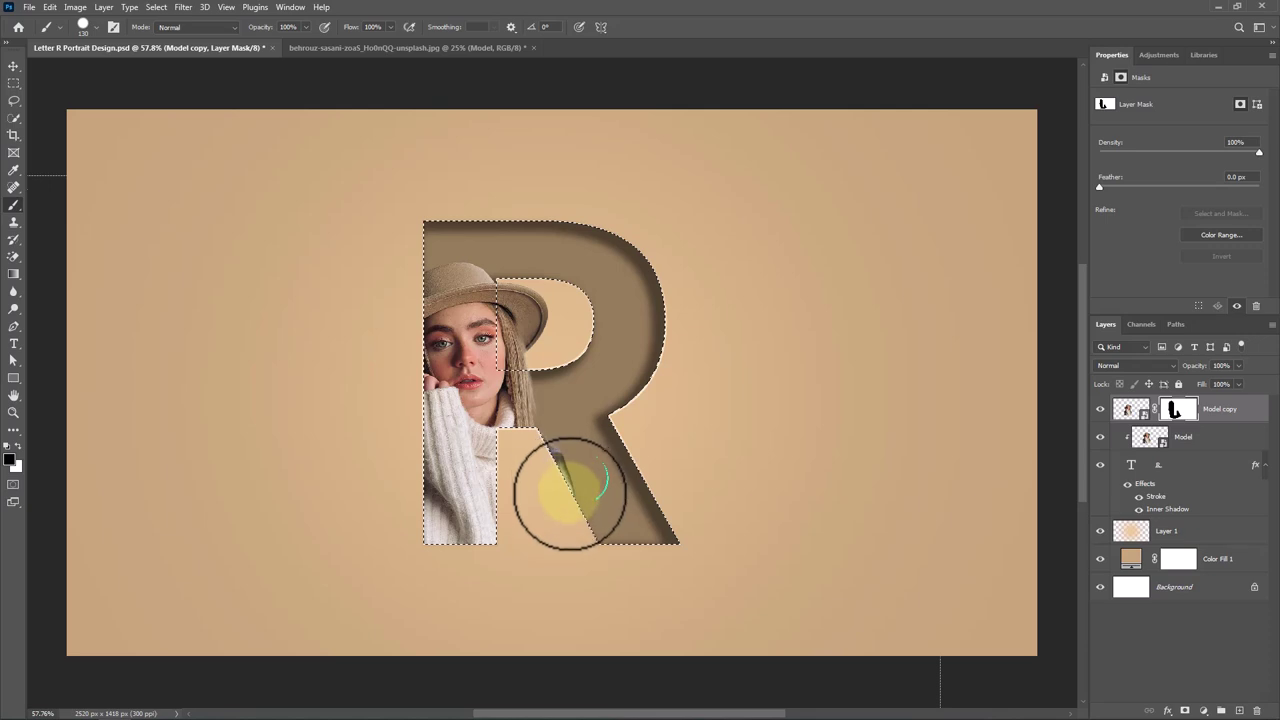
pyautogui.moveTo(521, 437)
pyautogui.mouseDown()
pyautogui.moveTo(512, 473)
pyautogui.moveTo(494, 440)
pyautogui.moveTo(485, 542)
pyautogui.moveTo(445, 548)
pyautogui.moveTo(420, 530)
pyautogui.moveTo(418, 473)
pyautogui.moveTo(432, 498)
pyautogui.moveTo(414, 275)
pyautogui.moveTo(419, 295)
pyautogui.moveTo(432, 260)
pyautogui.moveTo(463, 243)
pyautogui.moveTo(443, 227)
pyautogui.moveTo(394, 405)
pyautogui.moveTo(510, 453)
pyautogui.moveTo(498, 433)
pyautogui.moveTo(536, 440)
pyautogui.moveTo(576, 524)
pyautogui.moveTo(524, 432)
pyautogui.moveTo(496, 445)
pyautogui.moveTo(497, 530)
pyautogui.mouseUp()
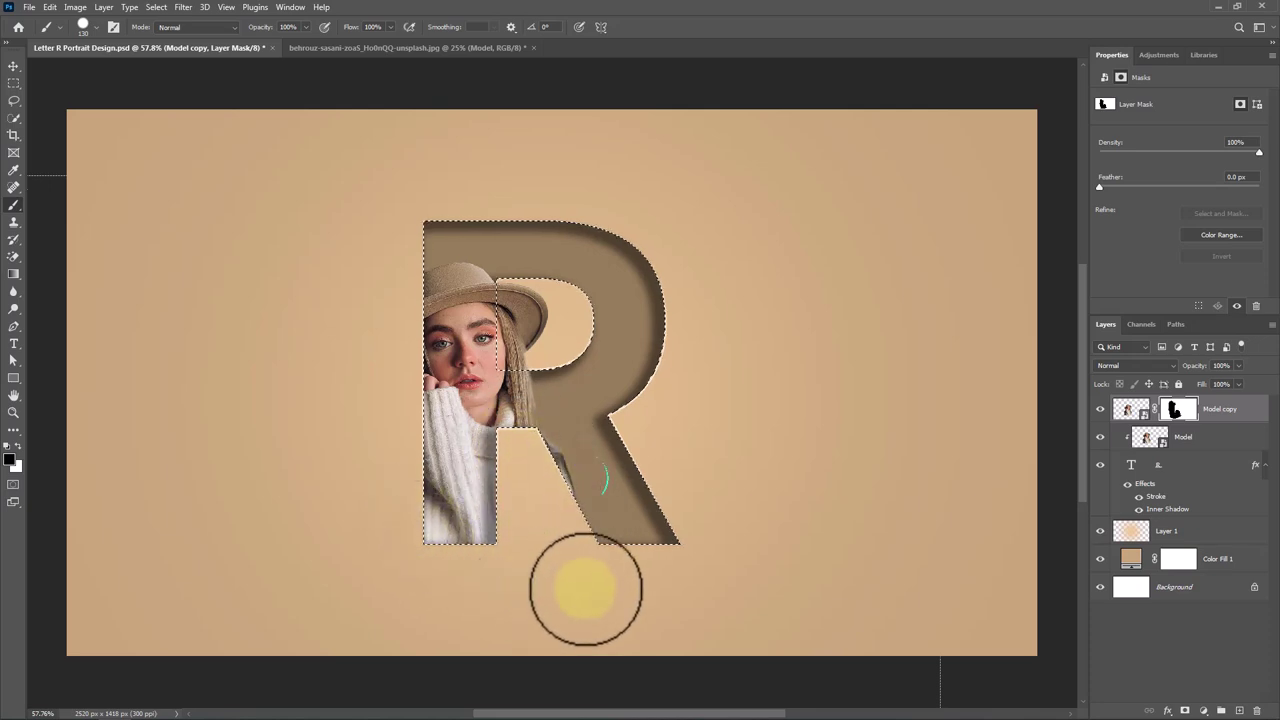
pyautogui.hotkey('ctrl', 'd')
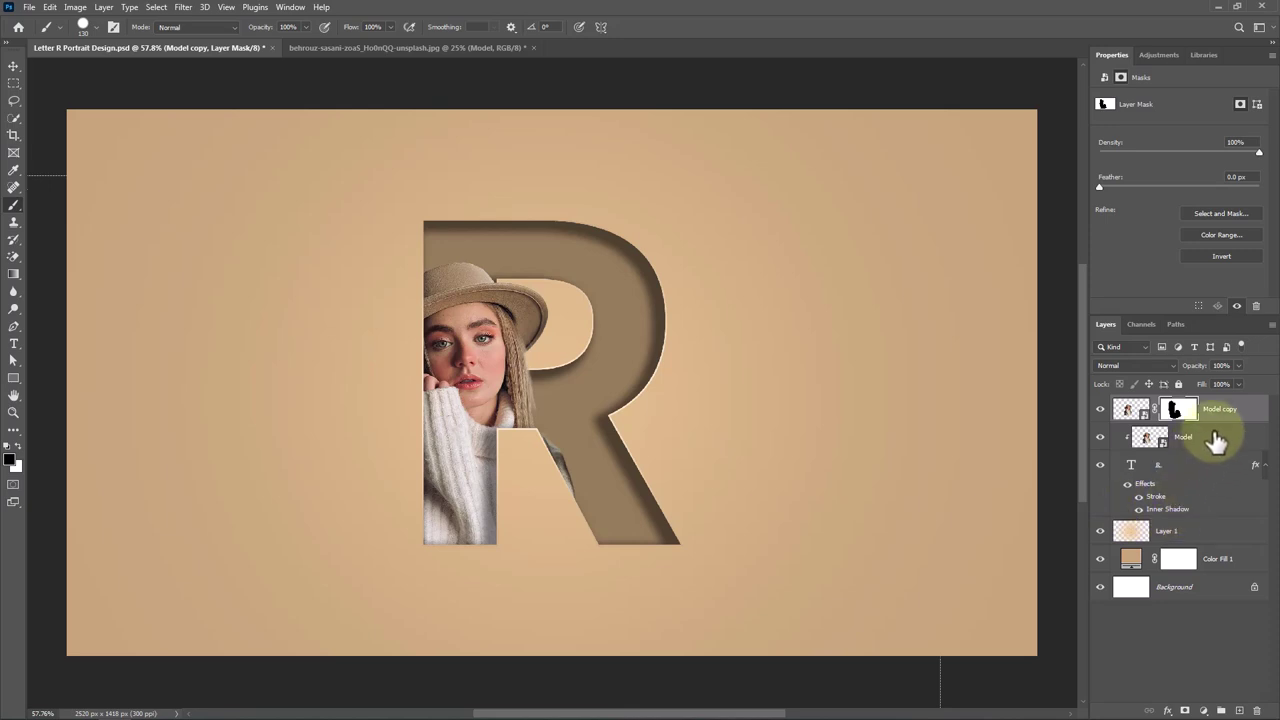
# Step: Add a new 8 pt text line reading 'YOUR NAME' on the canvas
pyautogui.press('t')
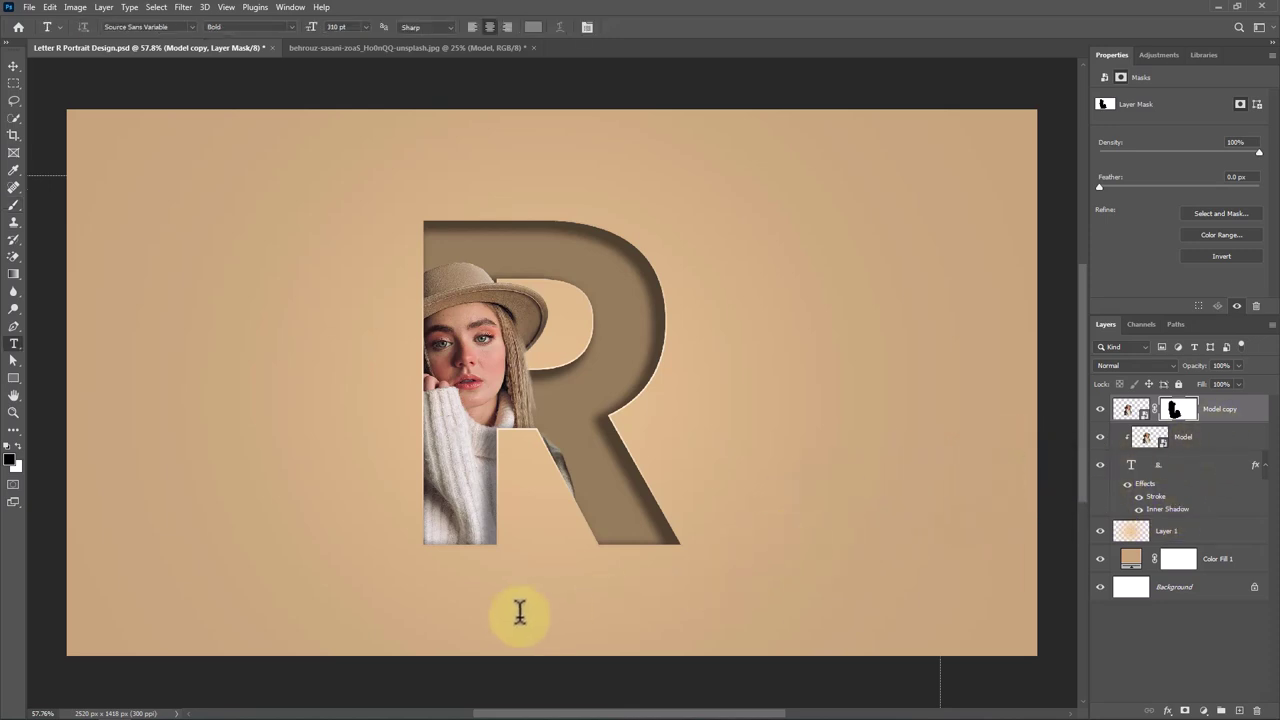
pyautogui.click(275, 567)
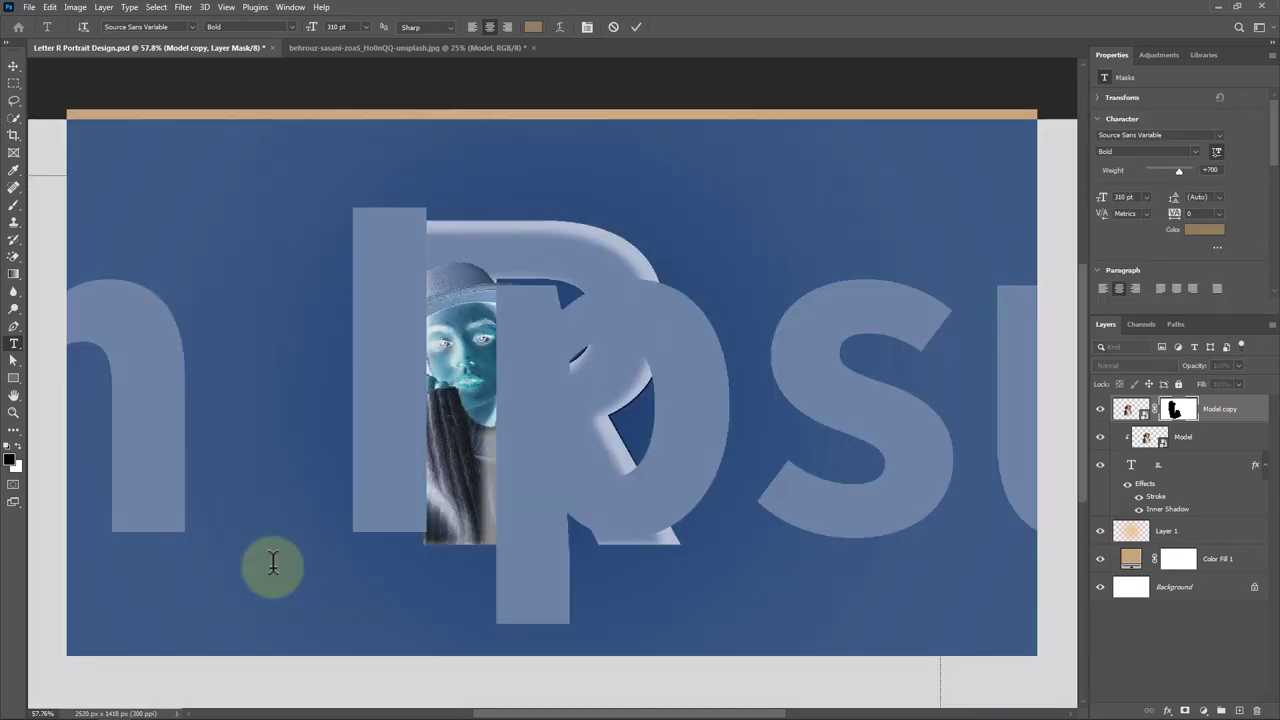
pyautogui.click(366, 27)
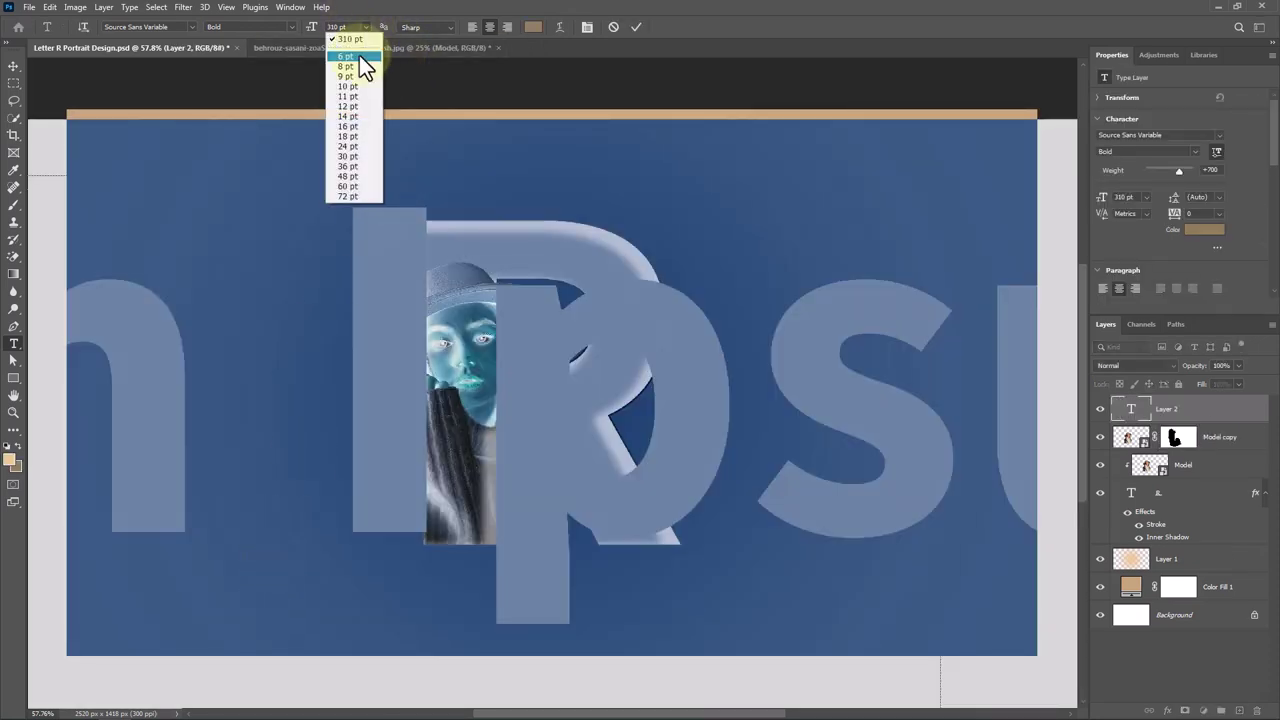
pyautogui.click(351, 67)
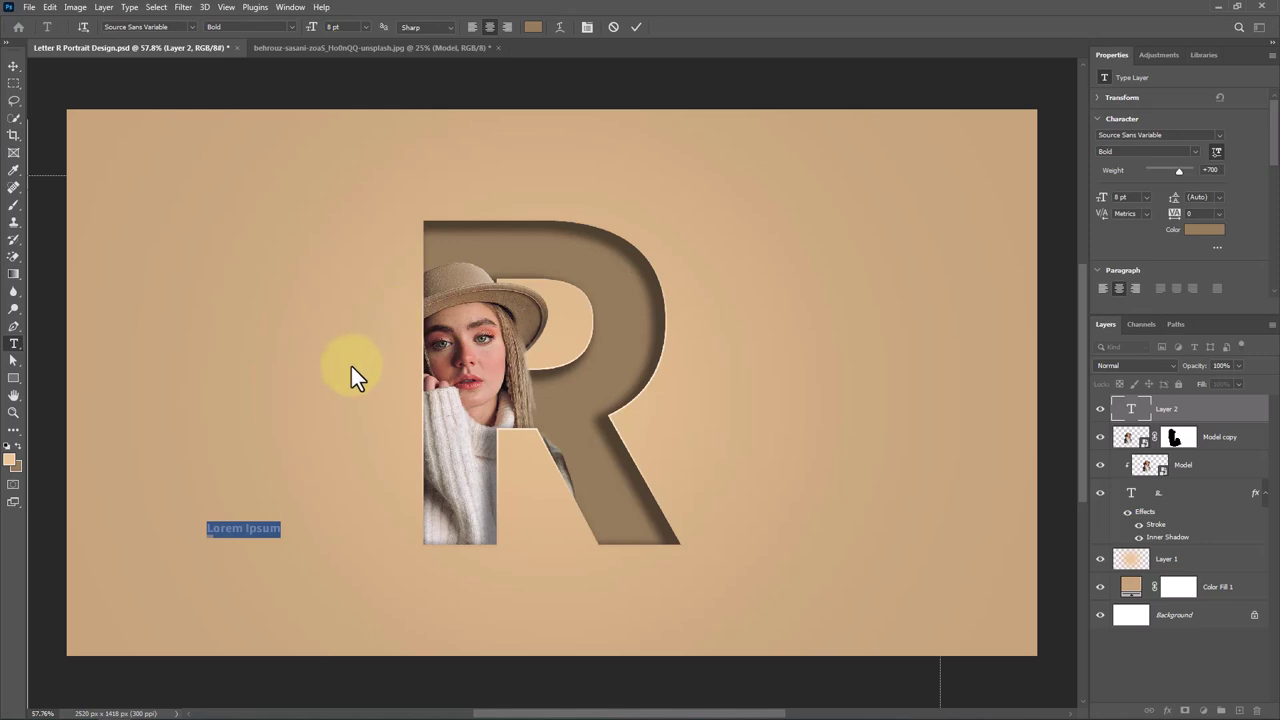
pyautogui.write('YOUR NAME')
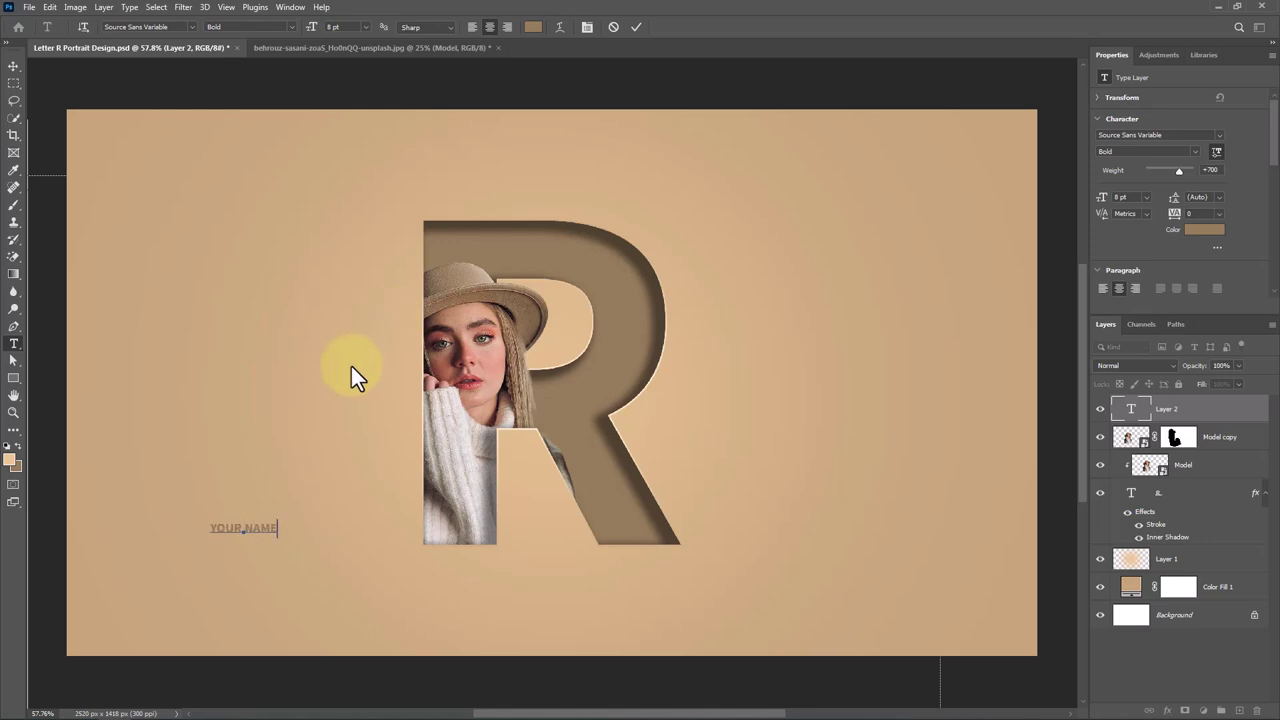
# Step: Give the YOUR NAME caption 260 tracking and the Regular font style
pyautogui.hotkey('ctrl', 'a')
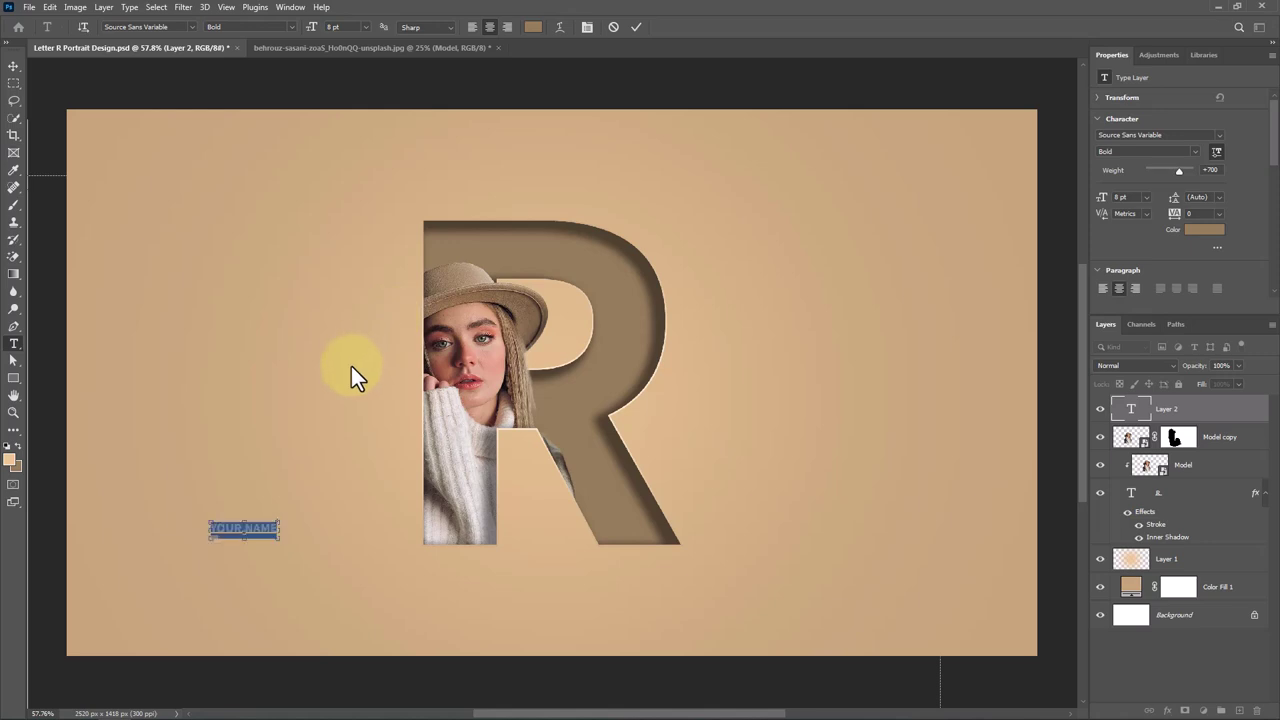
pyautogui.click(1216, 151)
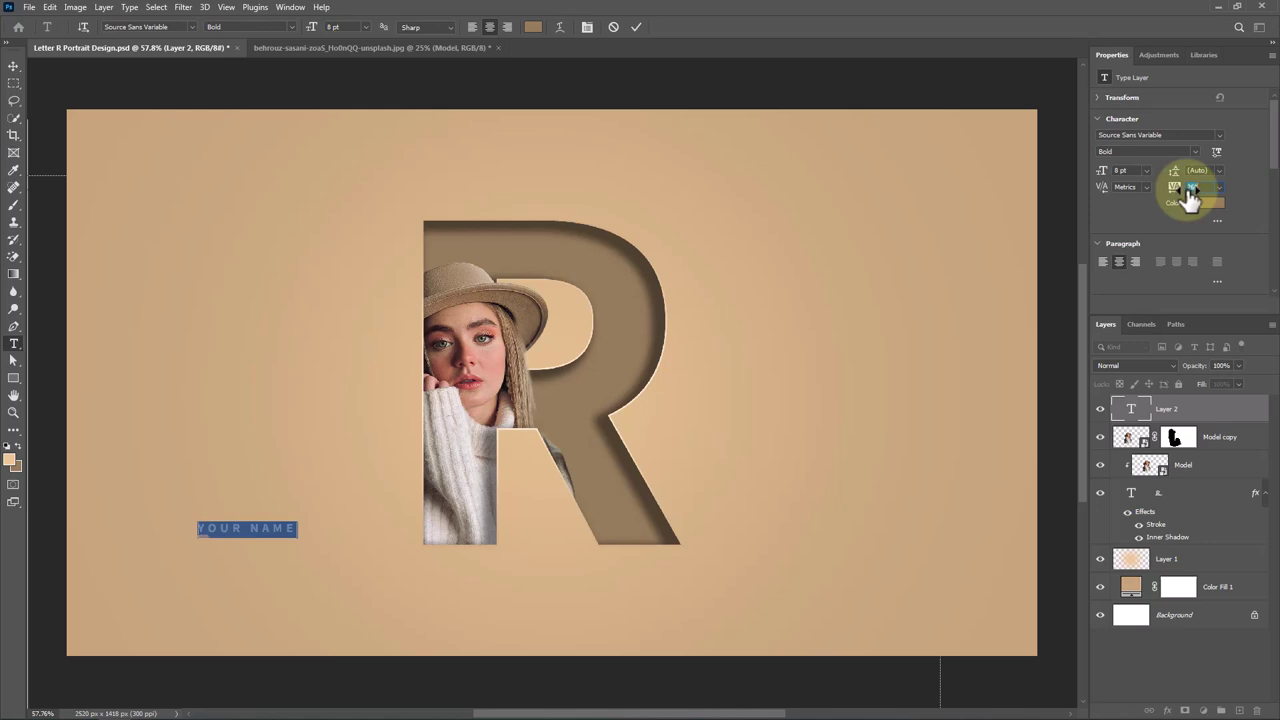
pyautogui.press('Return')
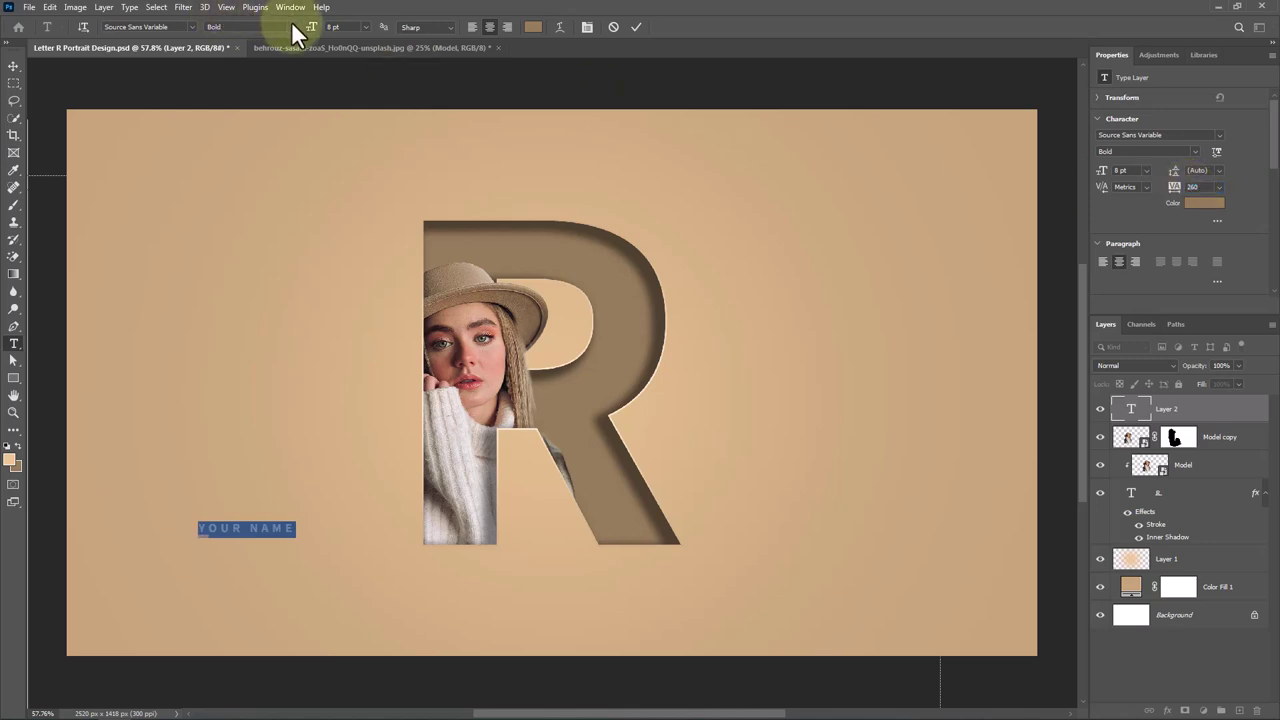
pyautogui.click(291, 28)
pyautogui.click(248, 61)
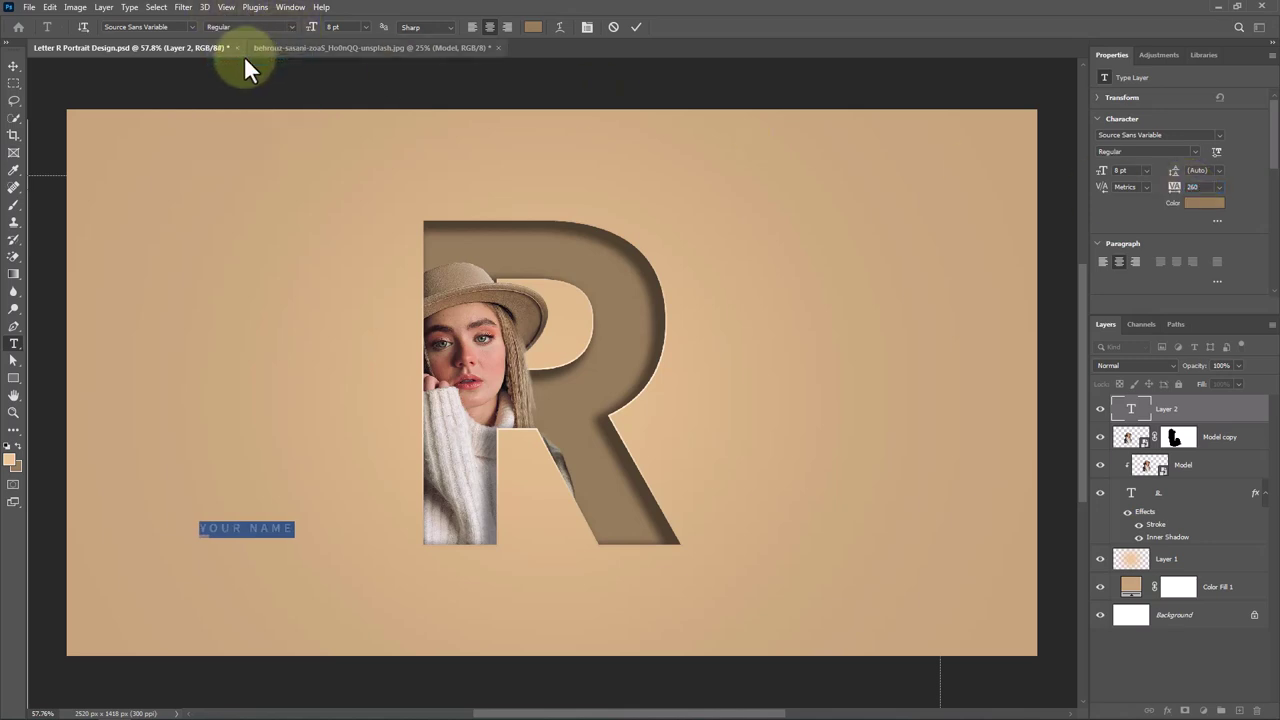
# Step: Commit the caption and drag it to sit centred beneath the R
pyautogui.click(16, 70)
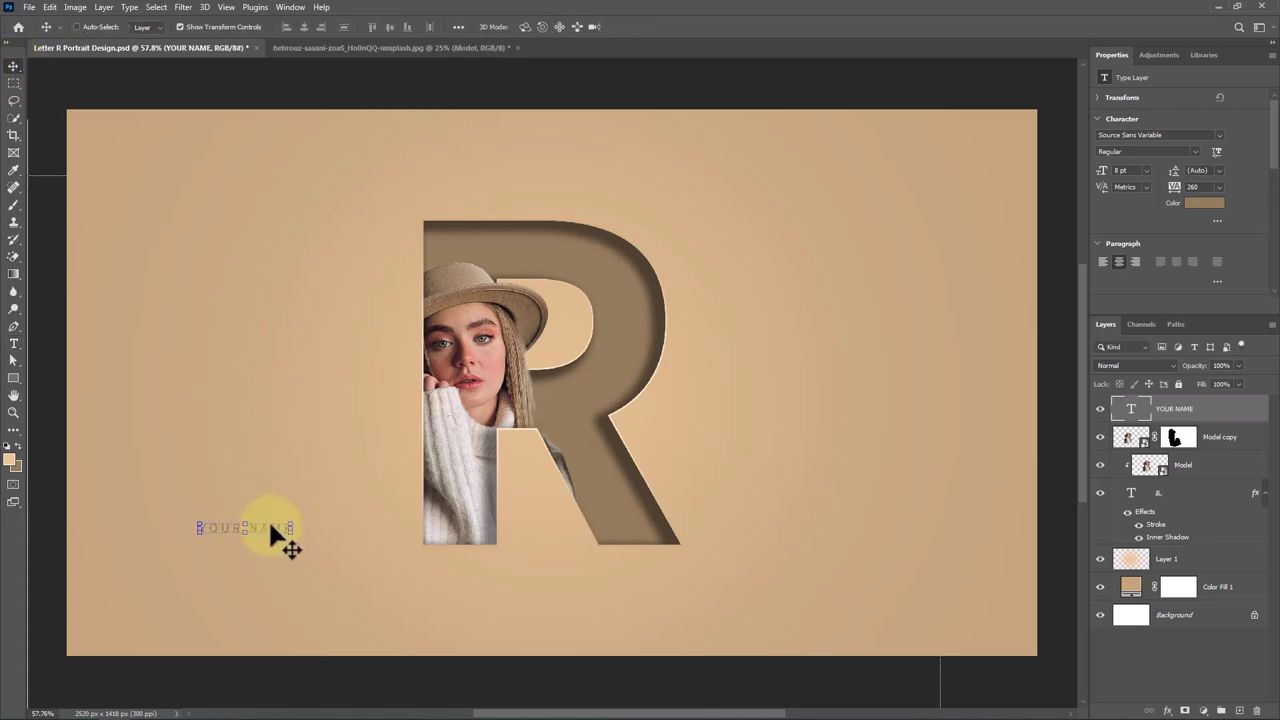
pyautogui.moveTo(268, 519); pyautogui.dragTo(566, 594)
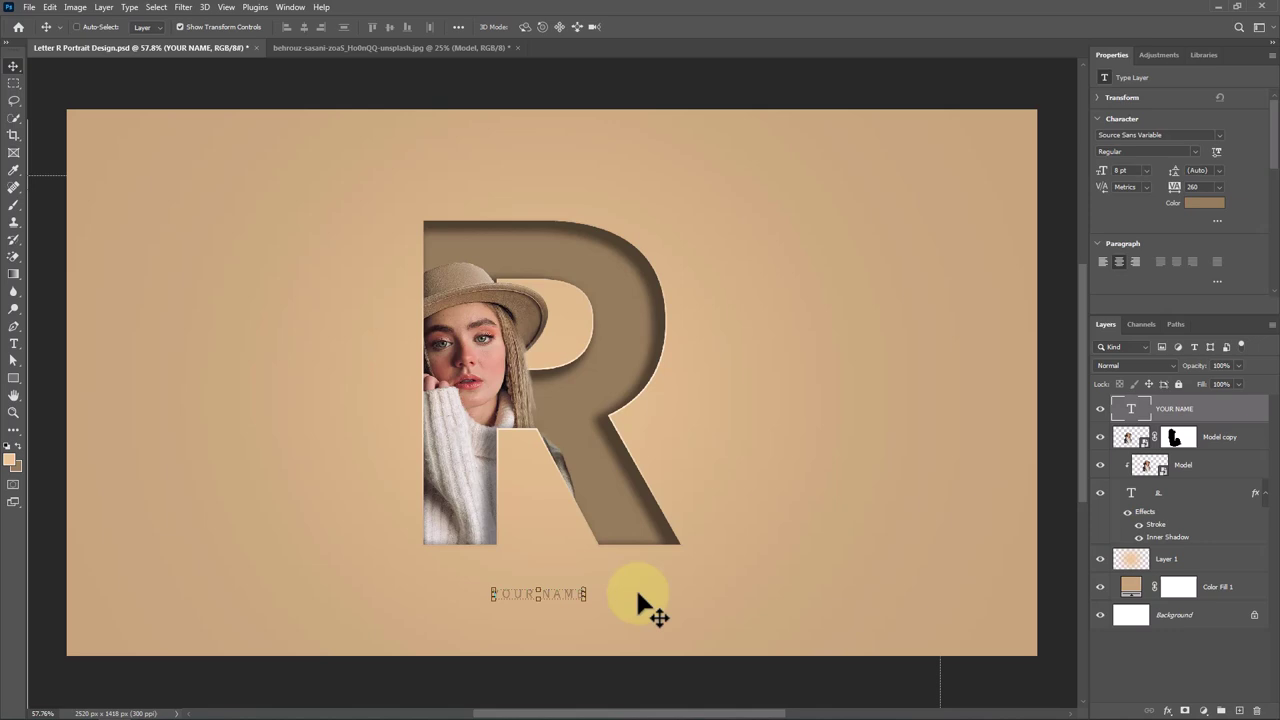